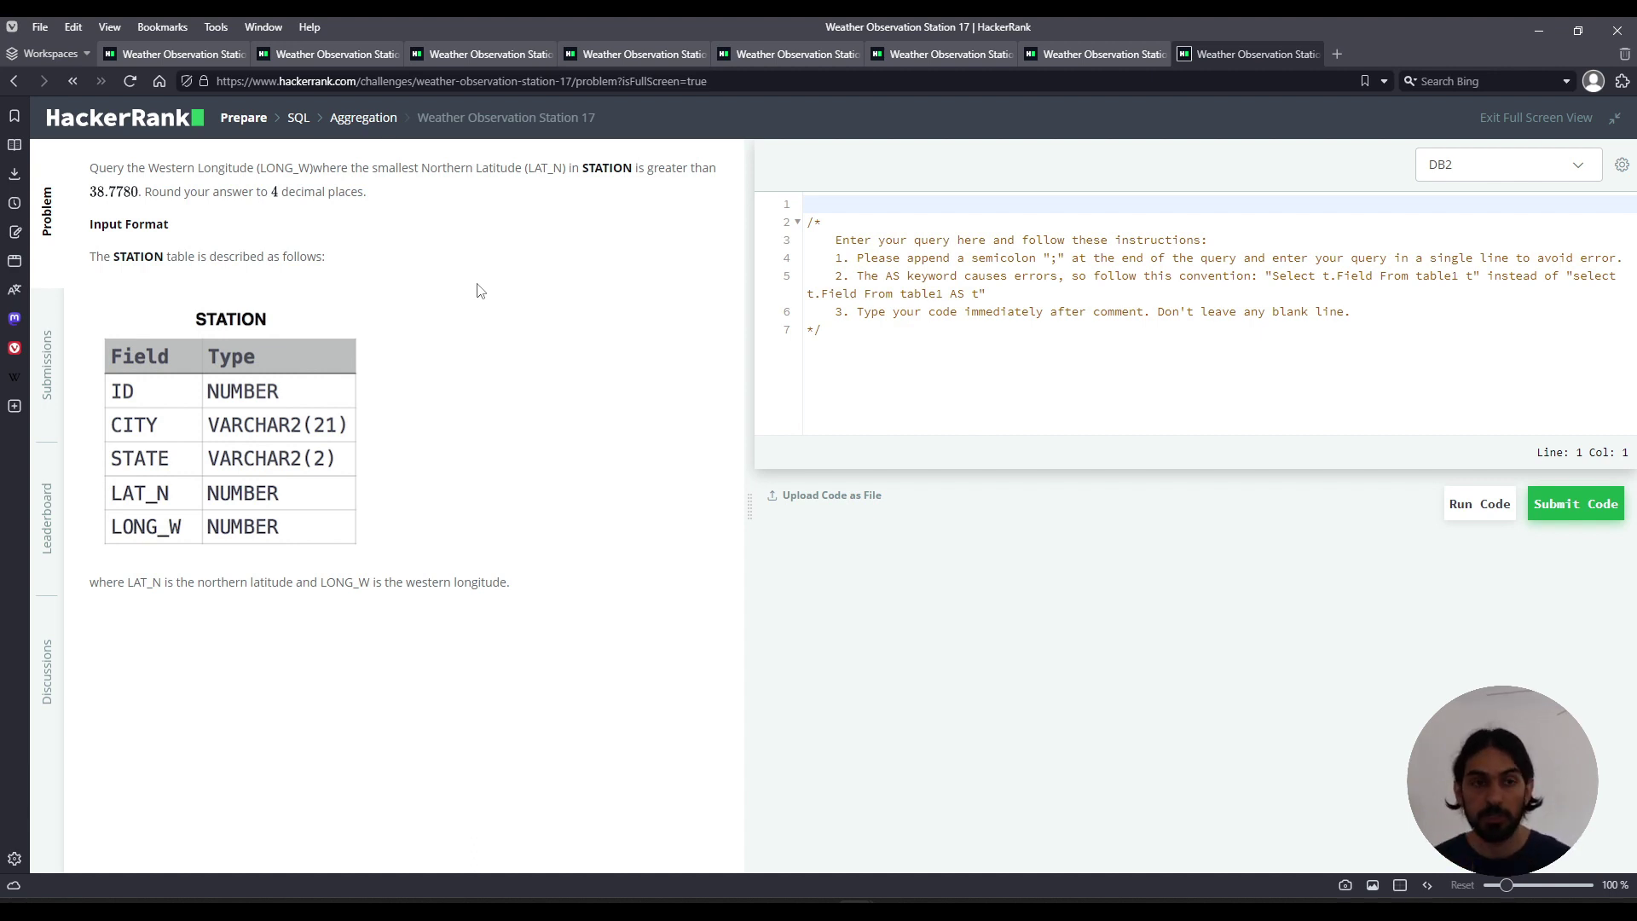
# Switch the language to MySQL, replace the template with SELECT * FROM STATION;, and run it.
pyautogui.click(1579, 165)
pyautogui.click(1444, 270)
pyautogui.click(1119, 295)
pyautogui.hotkey('ctrl', 'a')
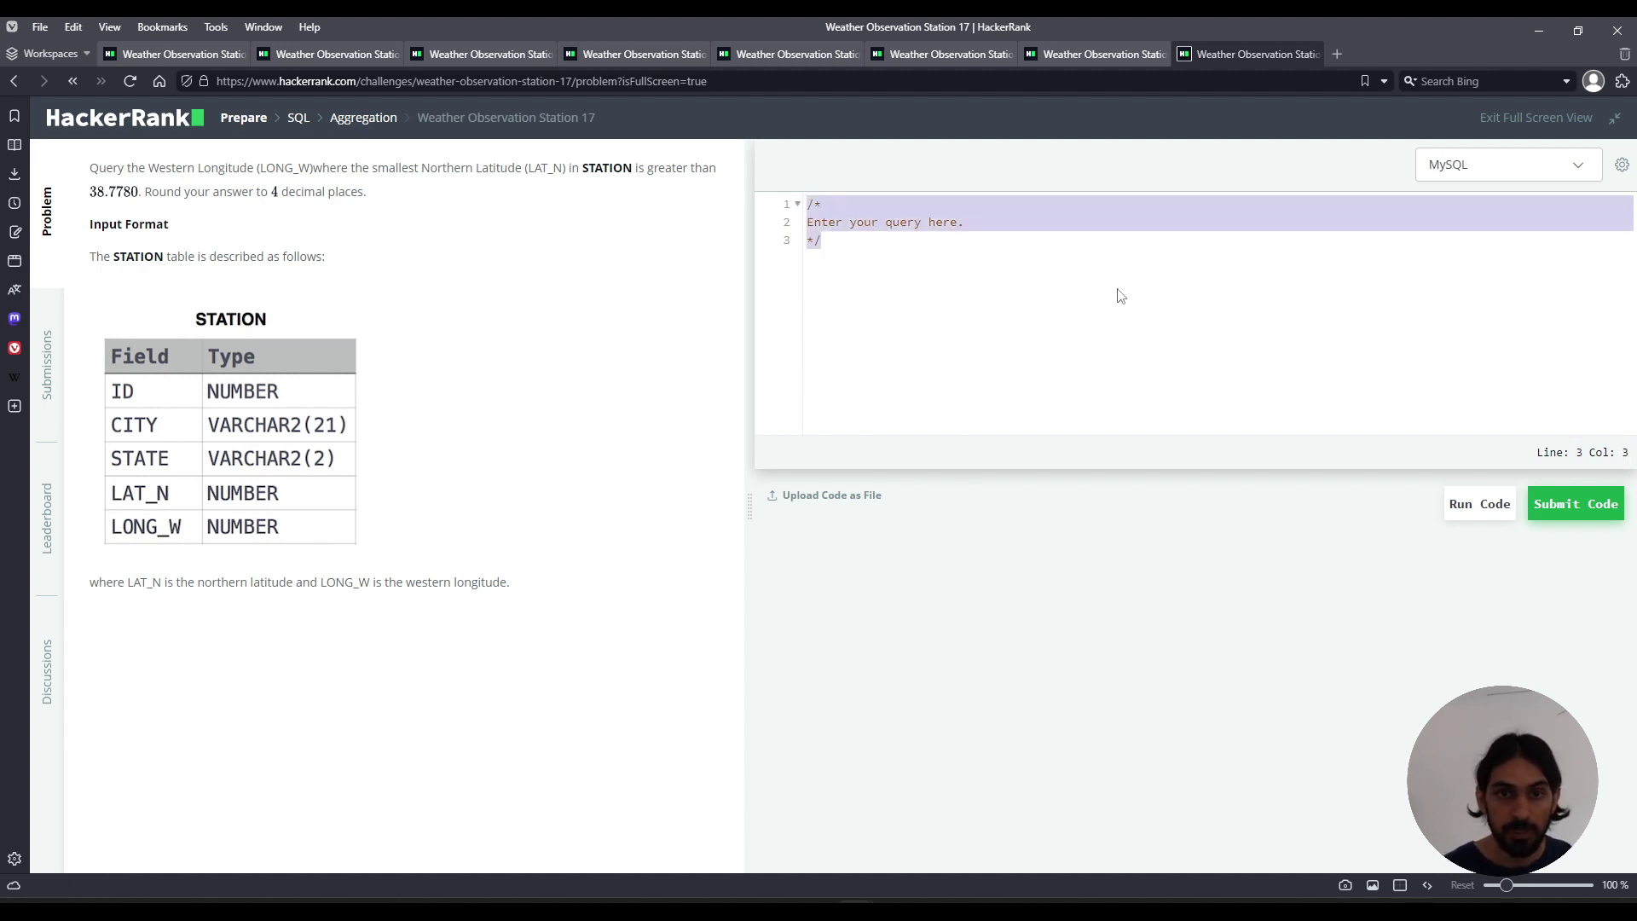
pyautogui.write('SELECT * ')
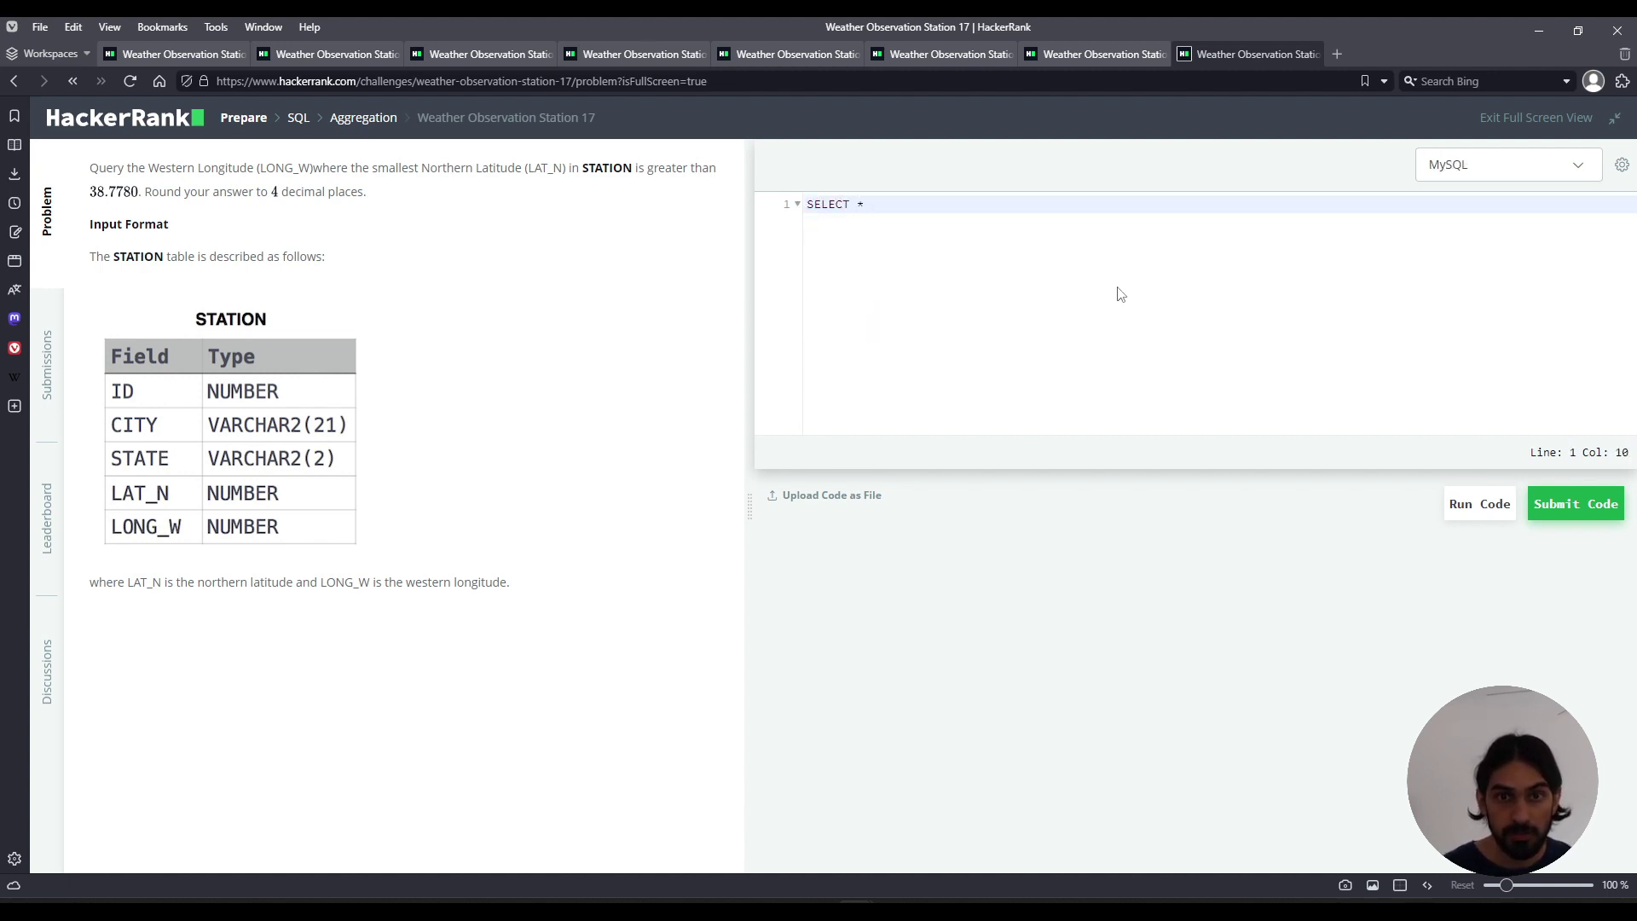
pyautogui.write('FROM STATION')
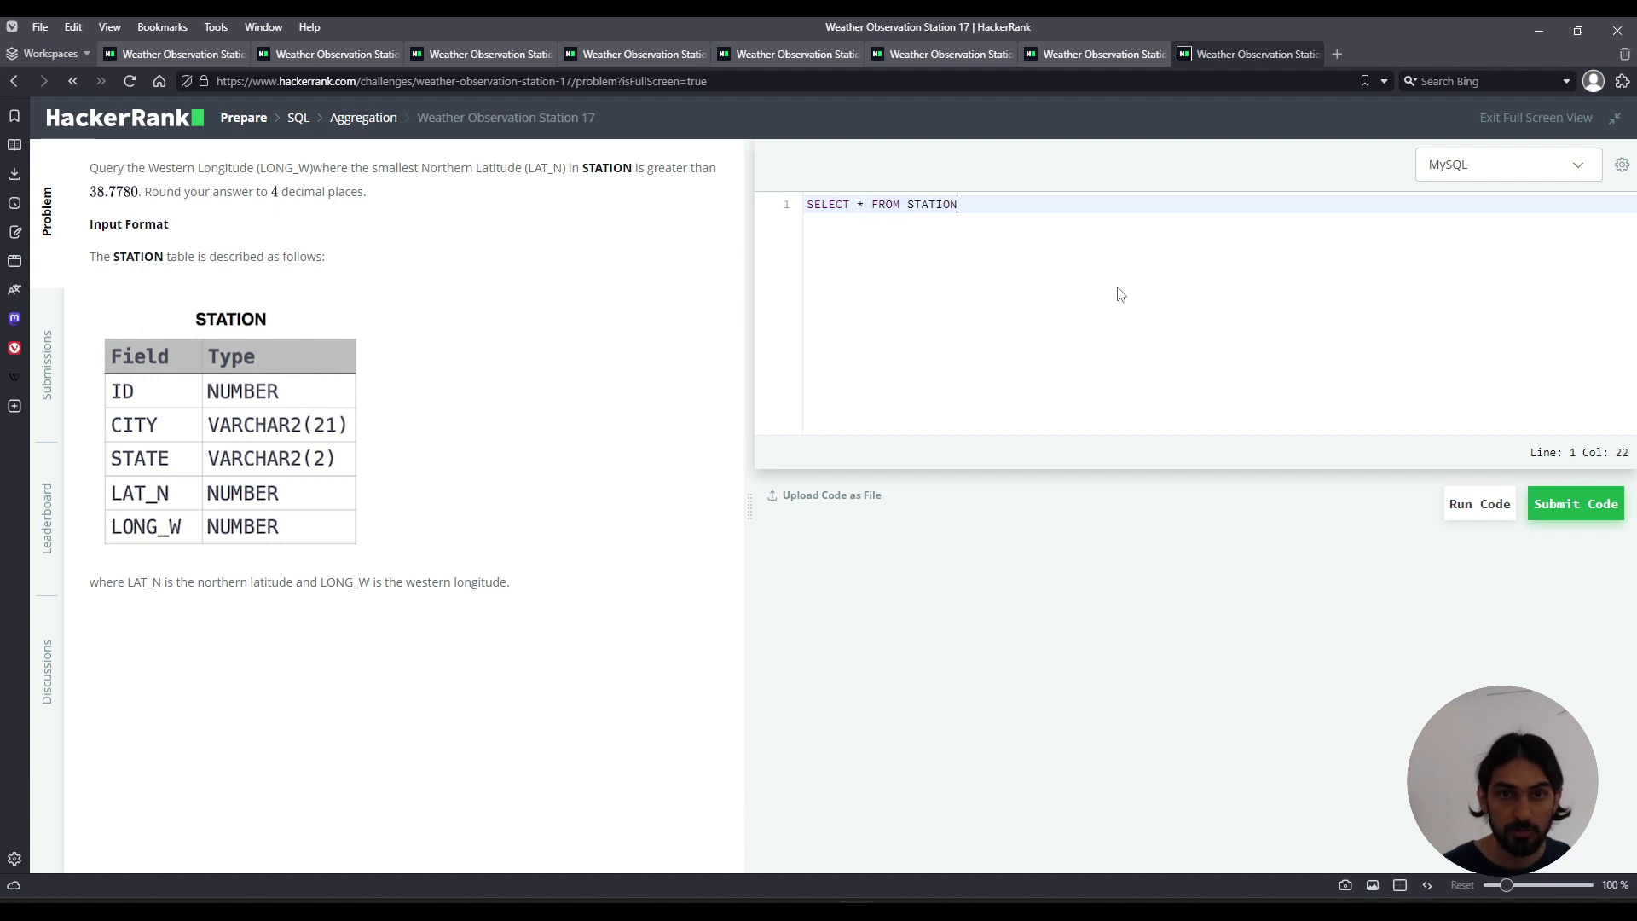
pyautogui.write(';')
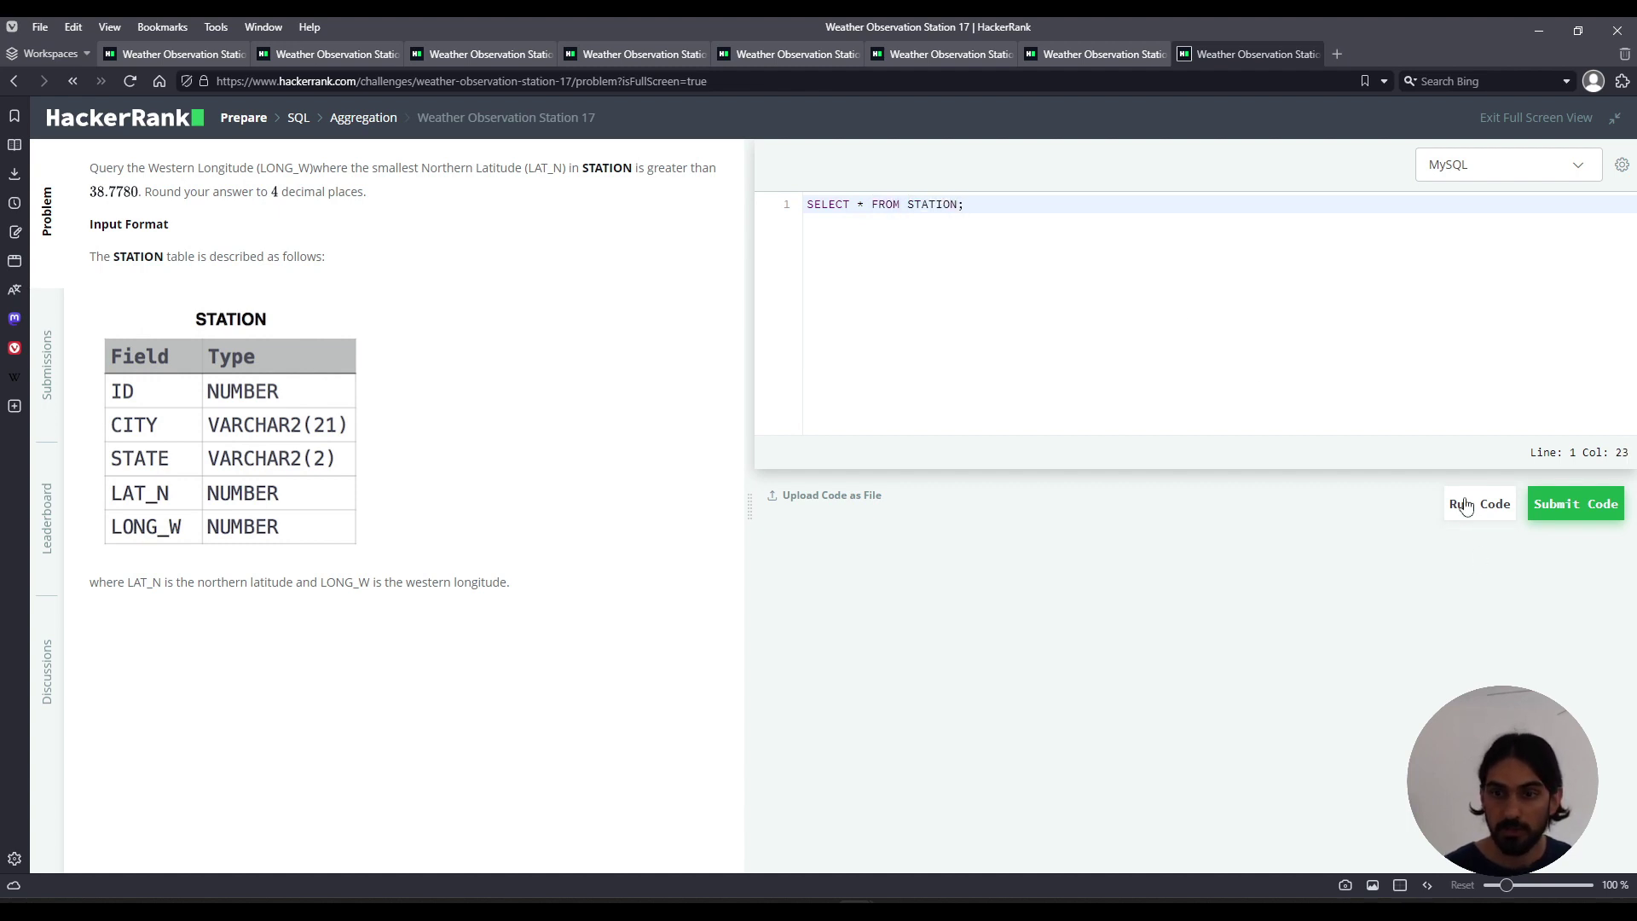
pyautogui.click(1467, 507)
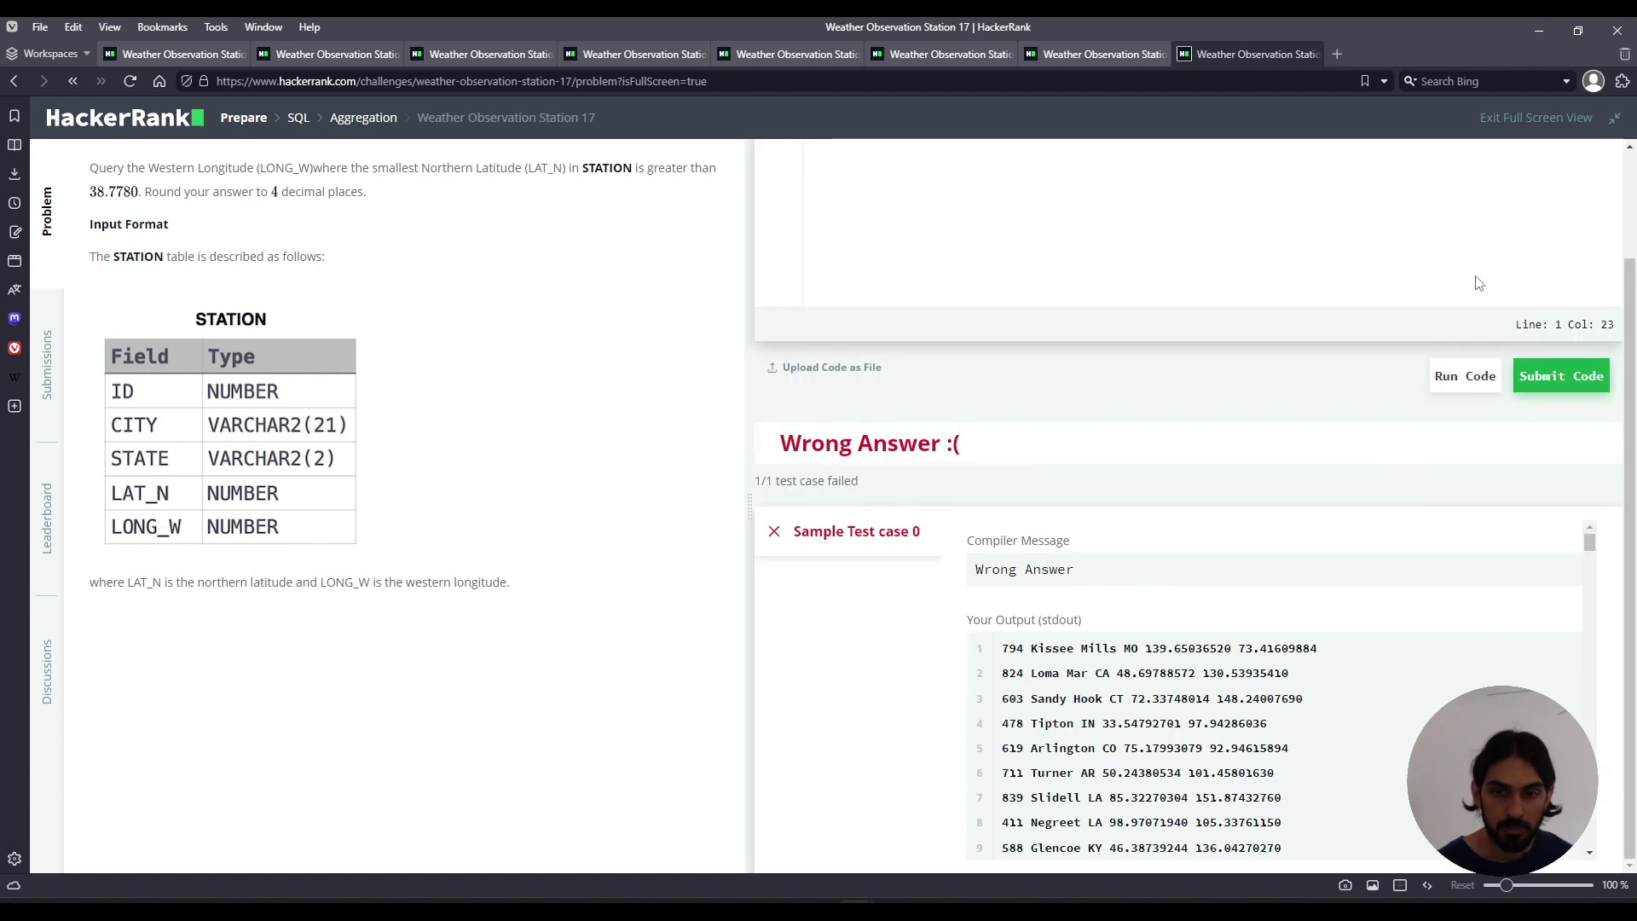
pyautogui.scroll(-1, 1285, 579)
pyautogui.scroll(-1, 1284, 580)
pyautogui.doubleClick(1126, 590)
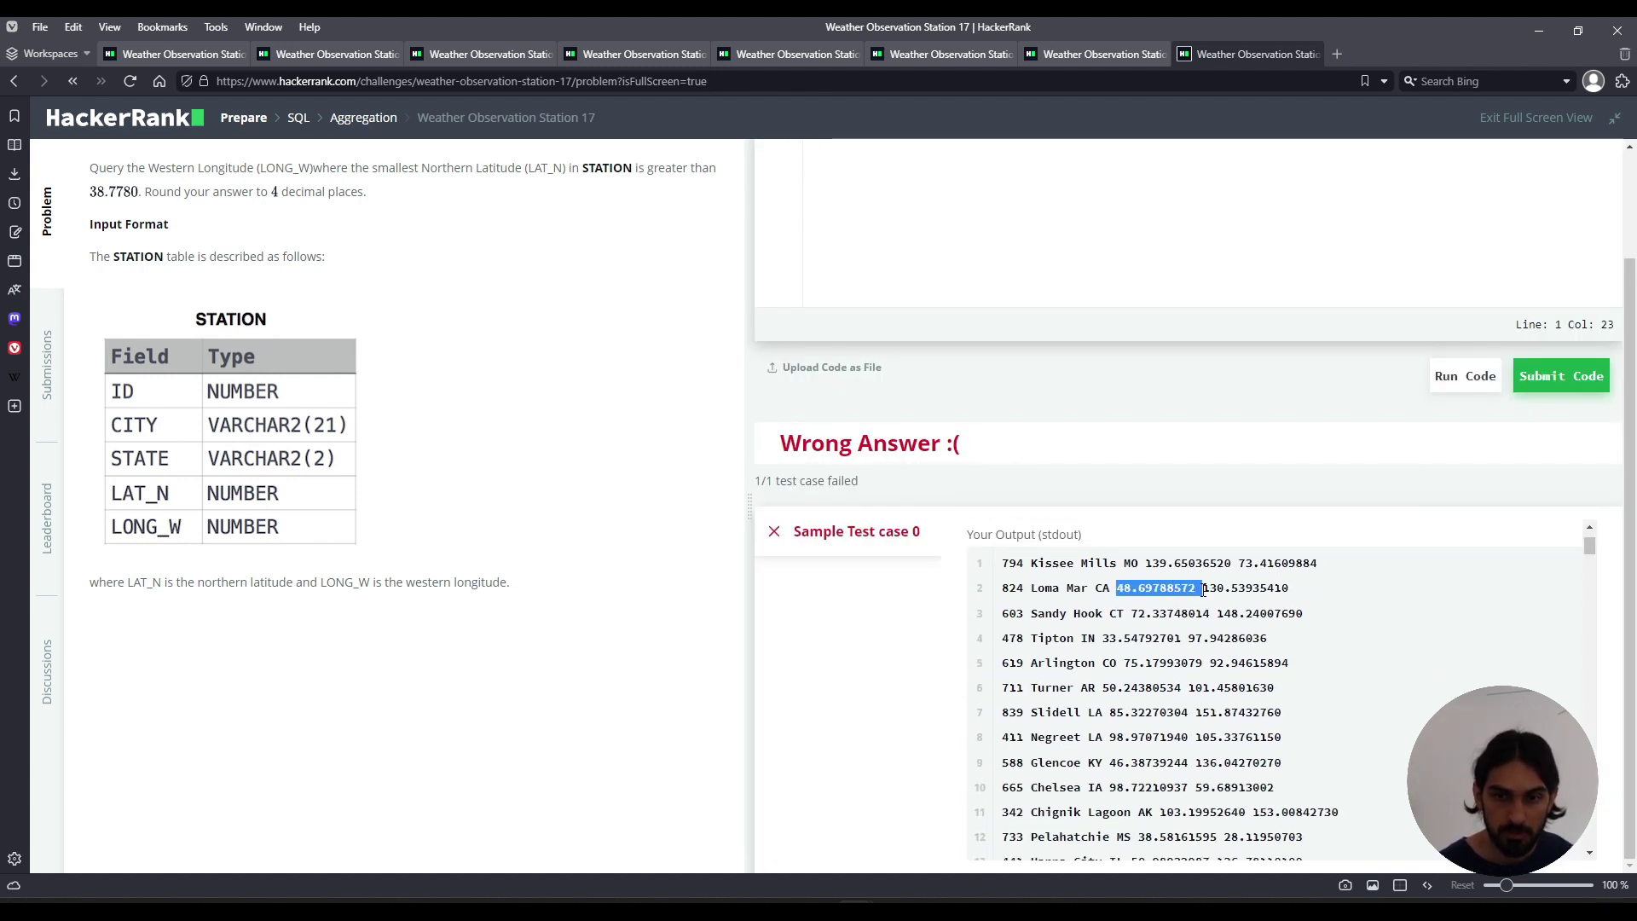
pyautogui.doubleClick(1135, 614)
pyautogui.doubleClick(1110, 638)
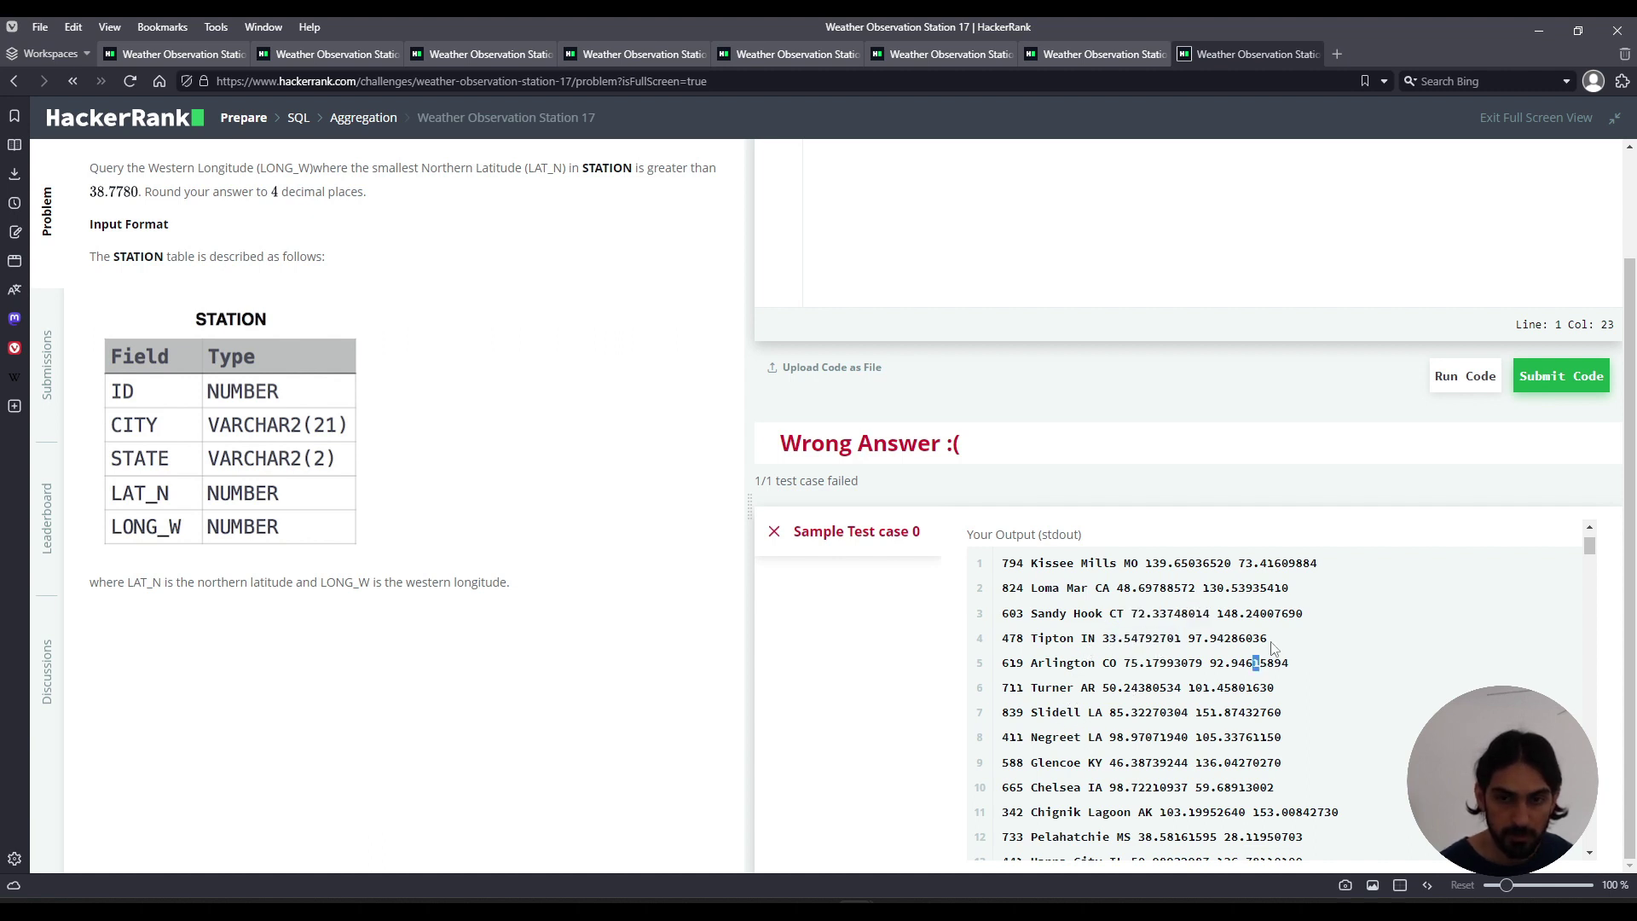
pyautogui.moveTo(1256, 650)
pyautogui.mouseDown()
pyautogui.moveTo(1027, 639)
pyautogui.moveTo(1177, 640)
pyautogui.mouseUp()
pyautogui.click(1105, 642)
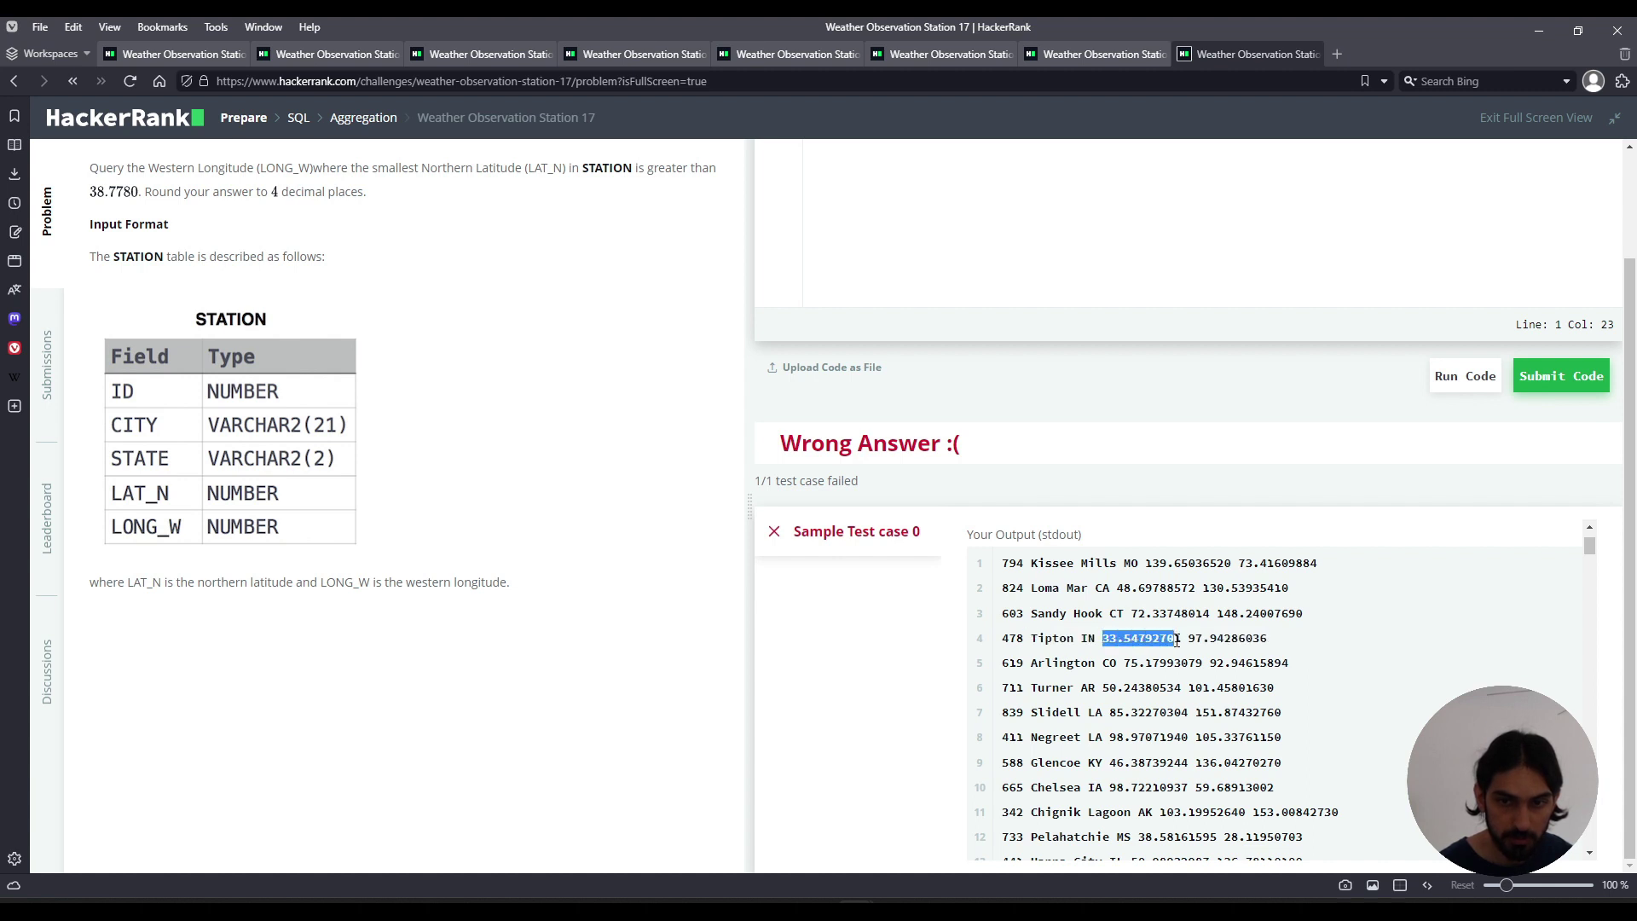
pyautogui.scroll(-2, 1125, 665)
pyautogui.scroll(-3, 1102, 623)
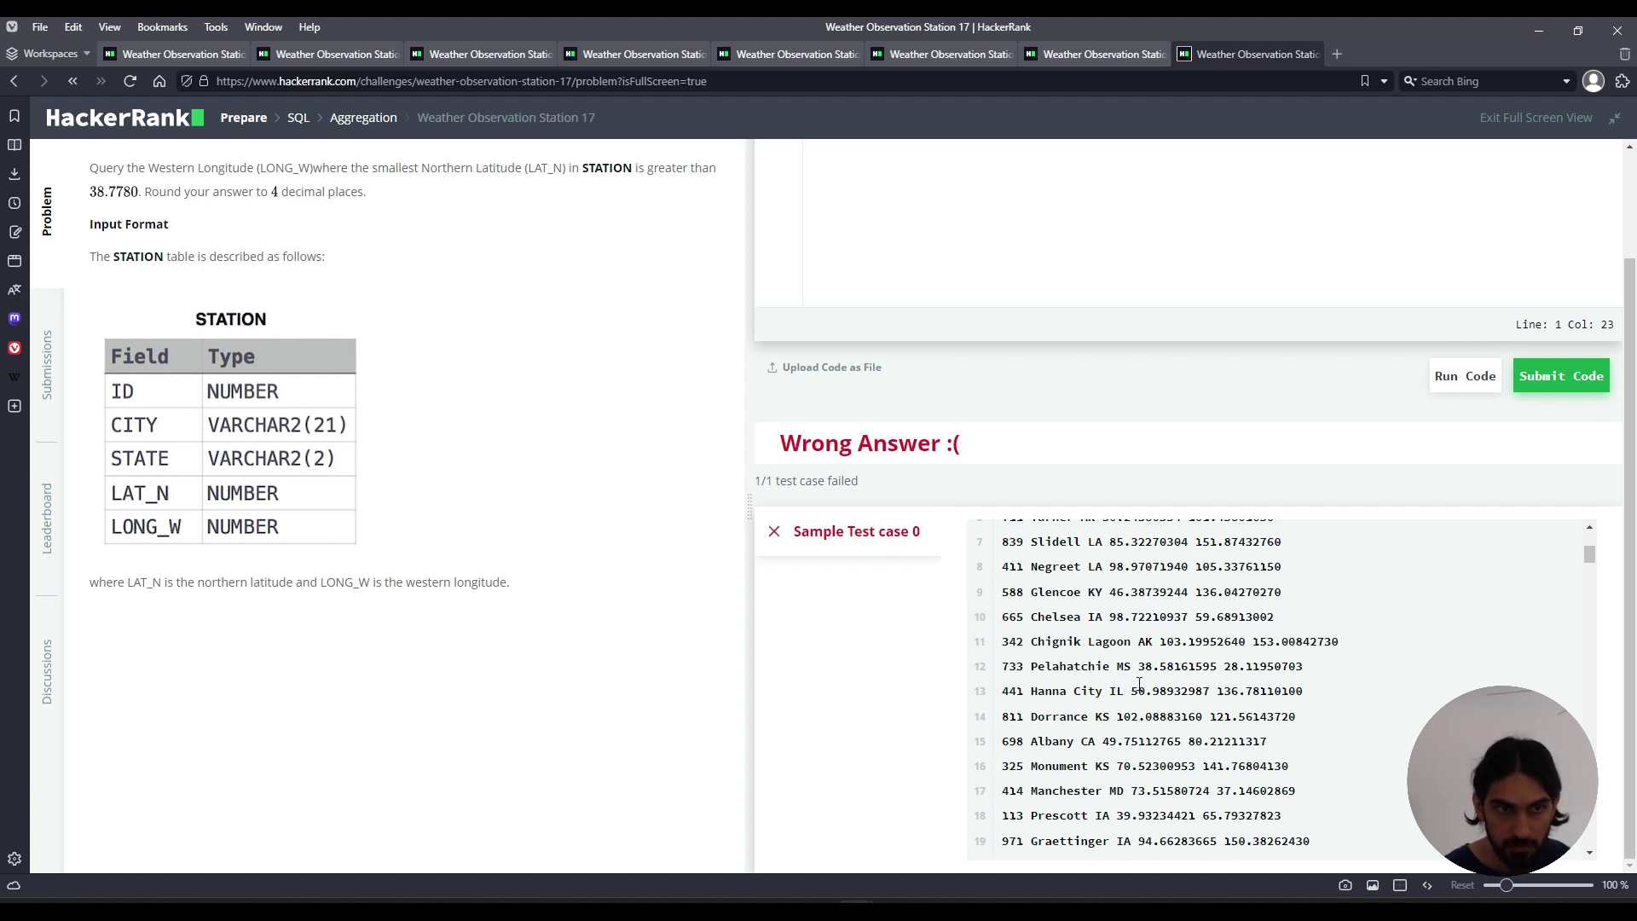
pyautogui.moveTo(1223, 667); pyautogui.dragTo(1304, 668)
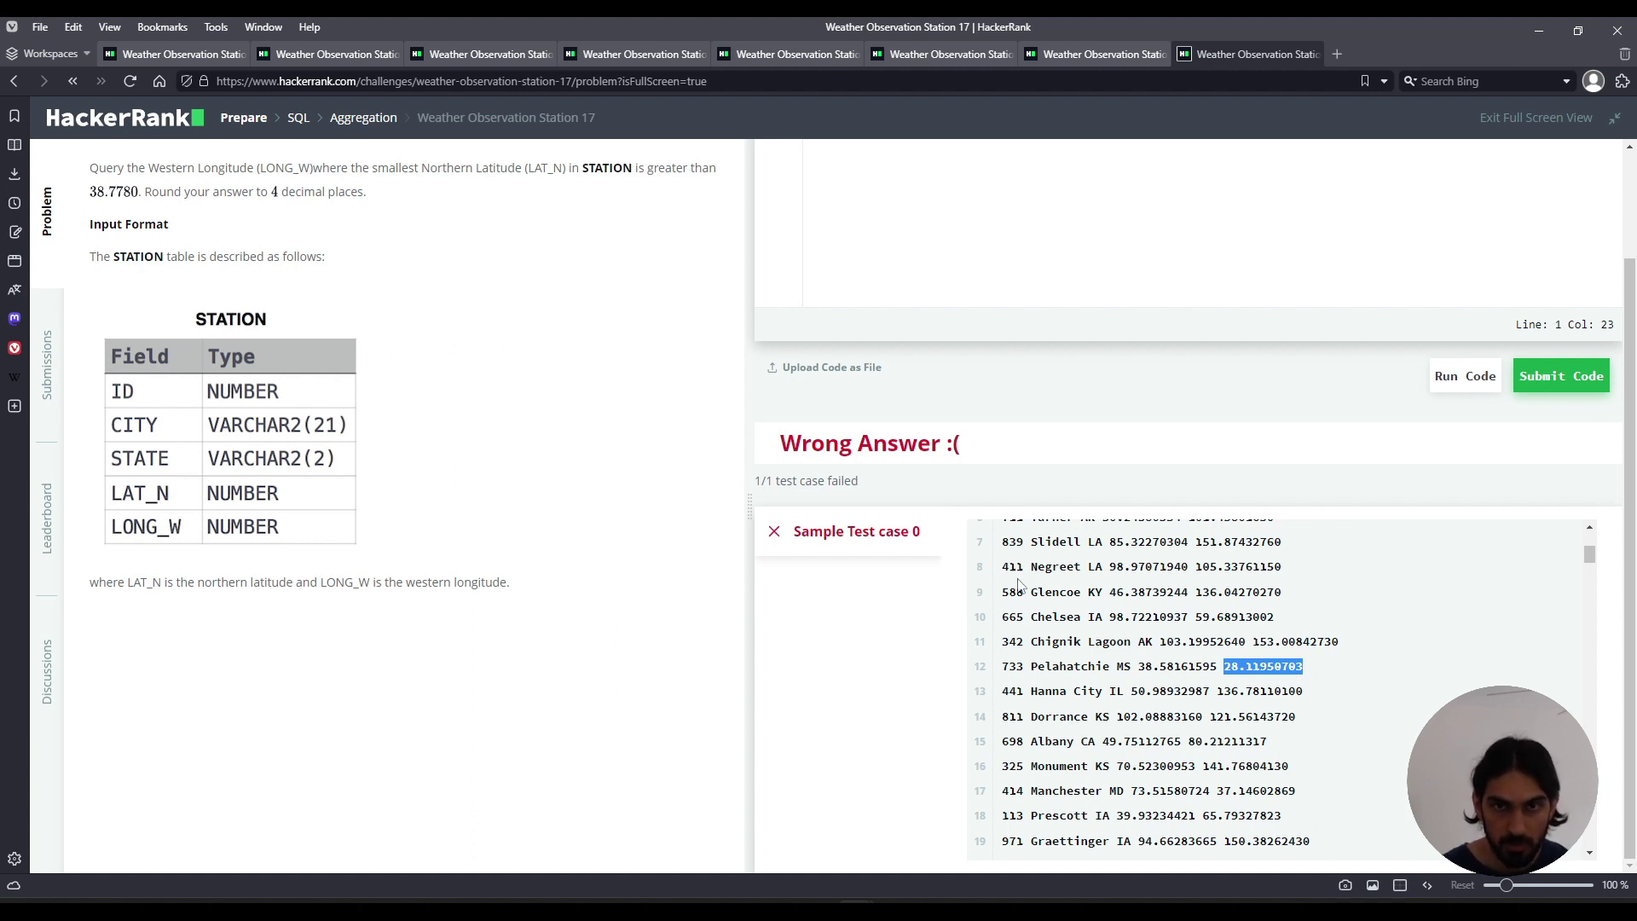
pyautogui.scroll(5, 1272, 739)
pyautogui.scroll(2, 1104, 252)
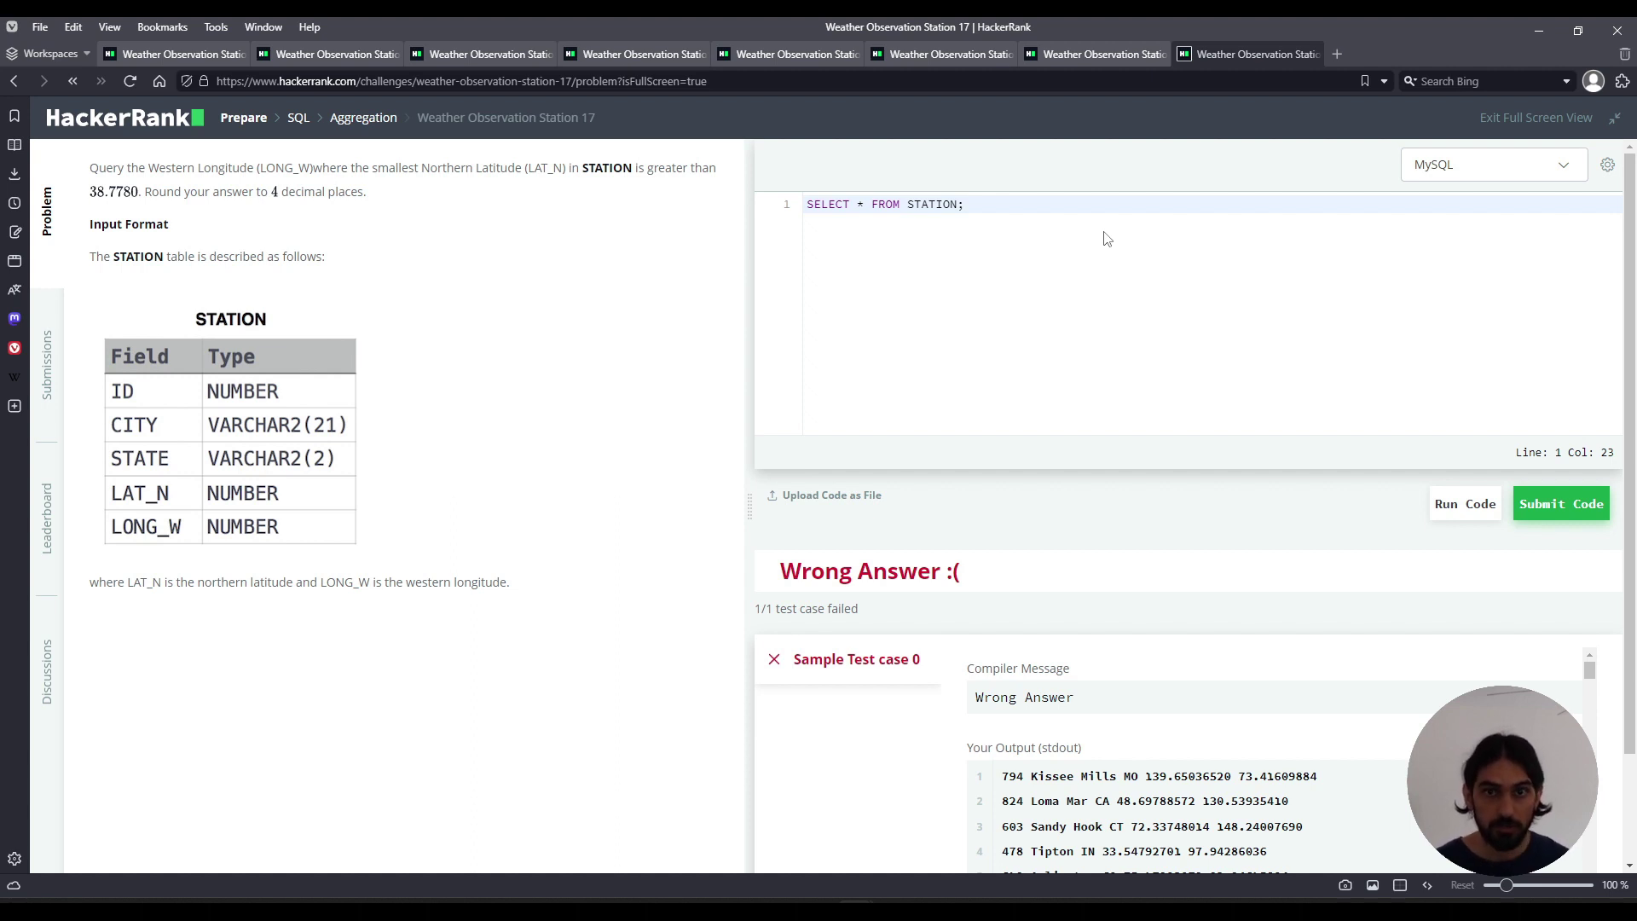
# Add ASC after ORDER BY LAT_N, keep the semicolon, and start inserting LIMIT 1.
pyautogui.click(958, 205)
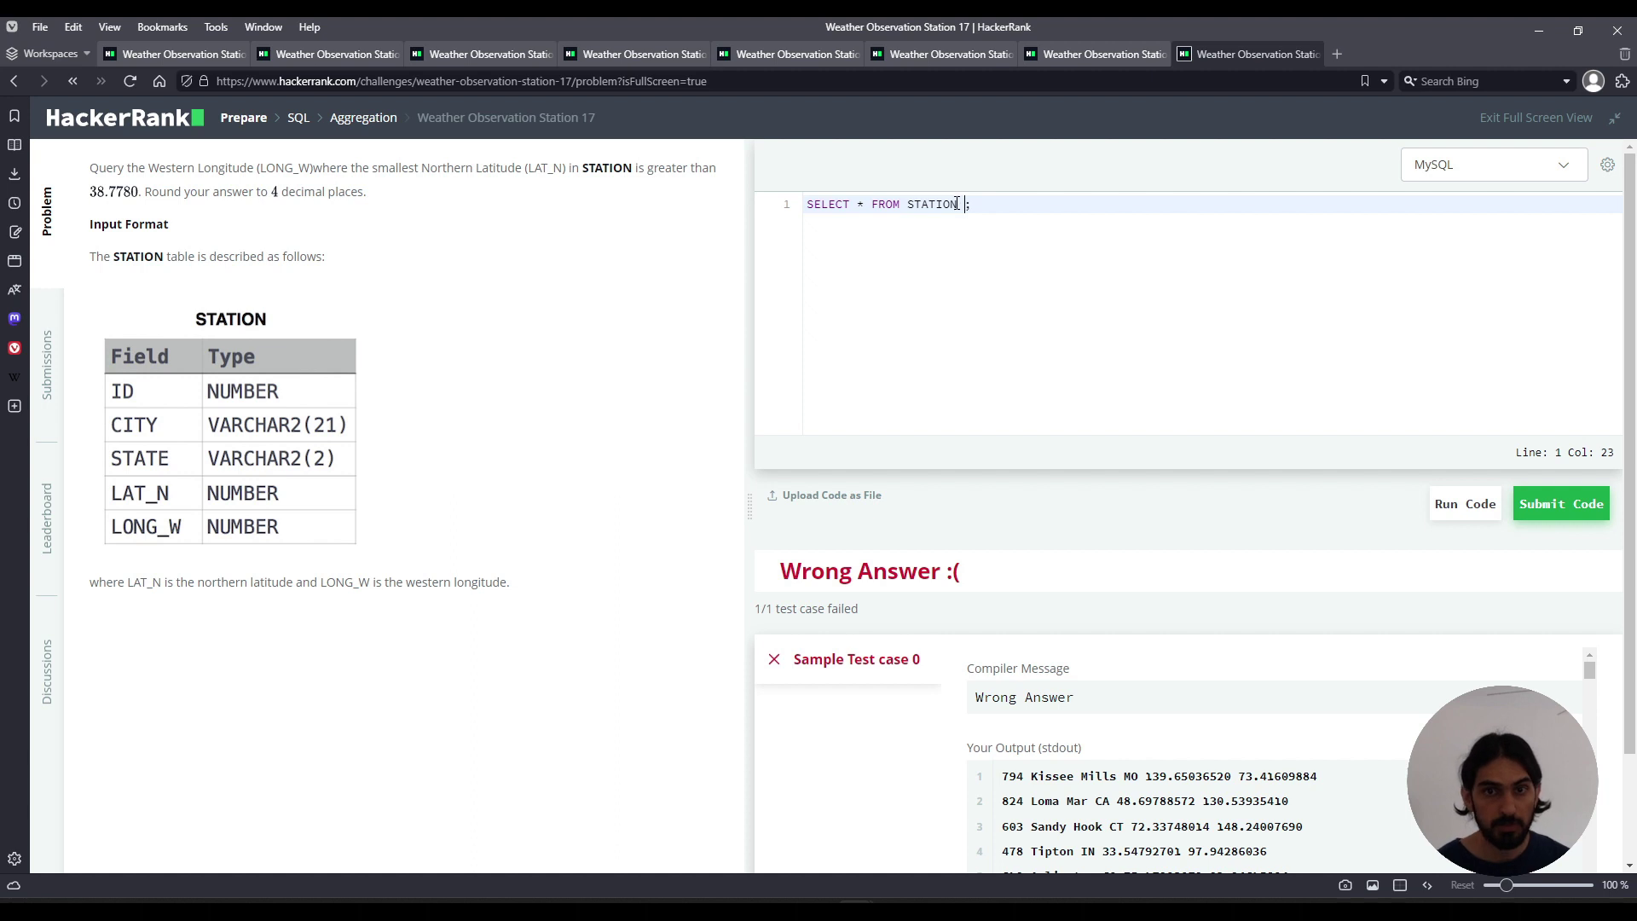
pyautogui.write('WHERE LAT_')
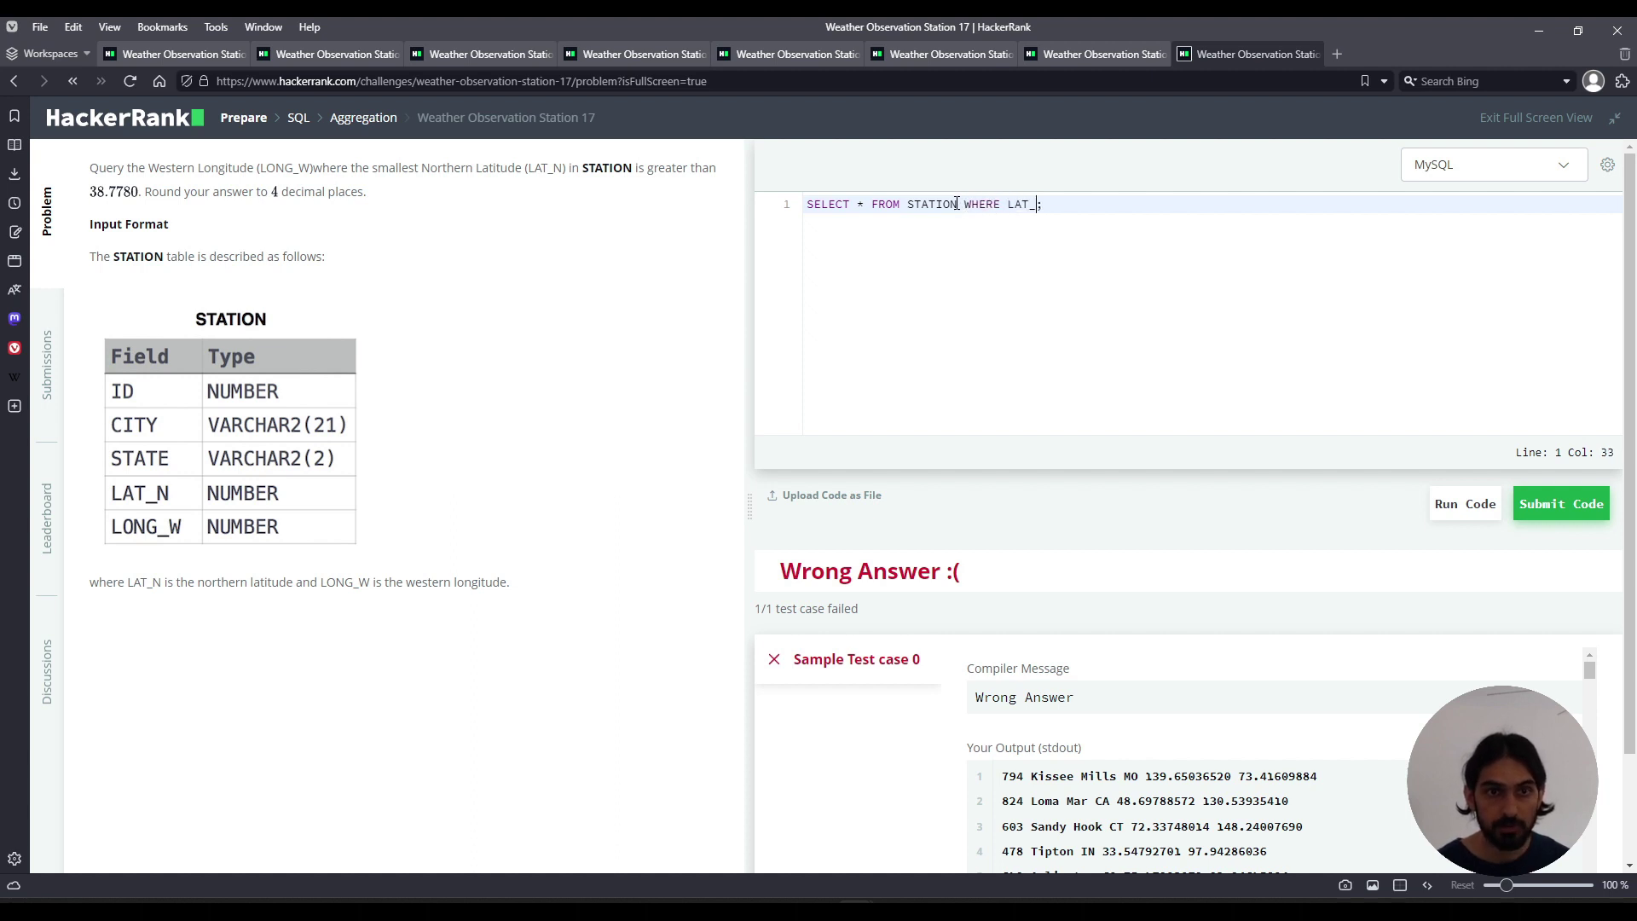
pyautogui.write('N > 38.')
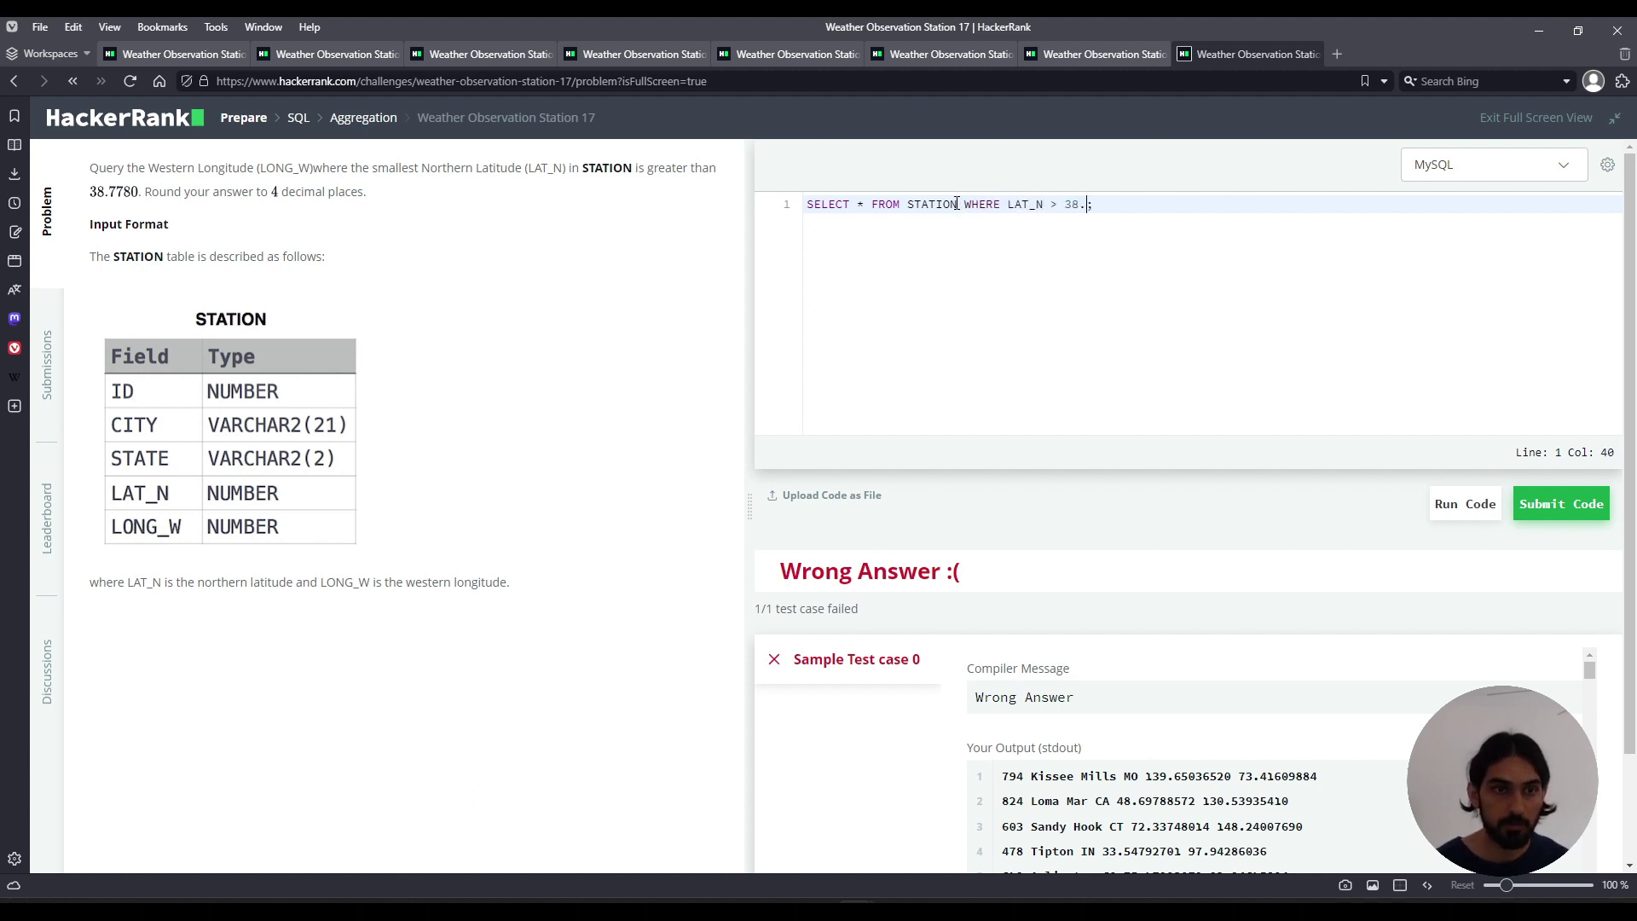
pyautogui.write('778')
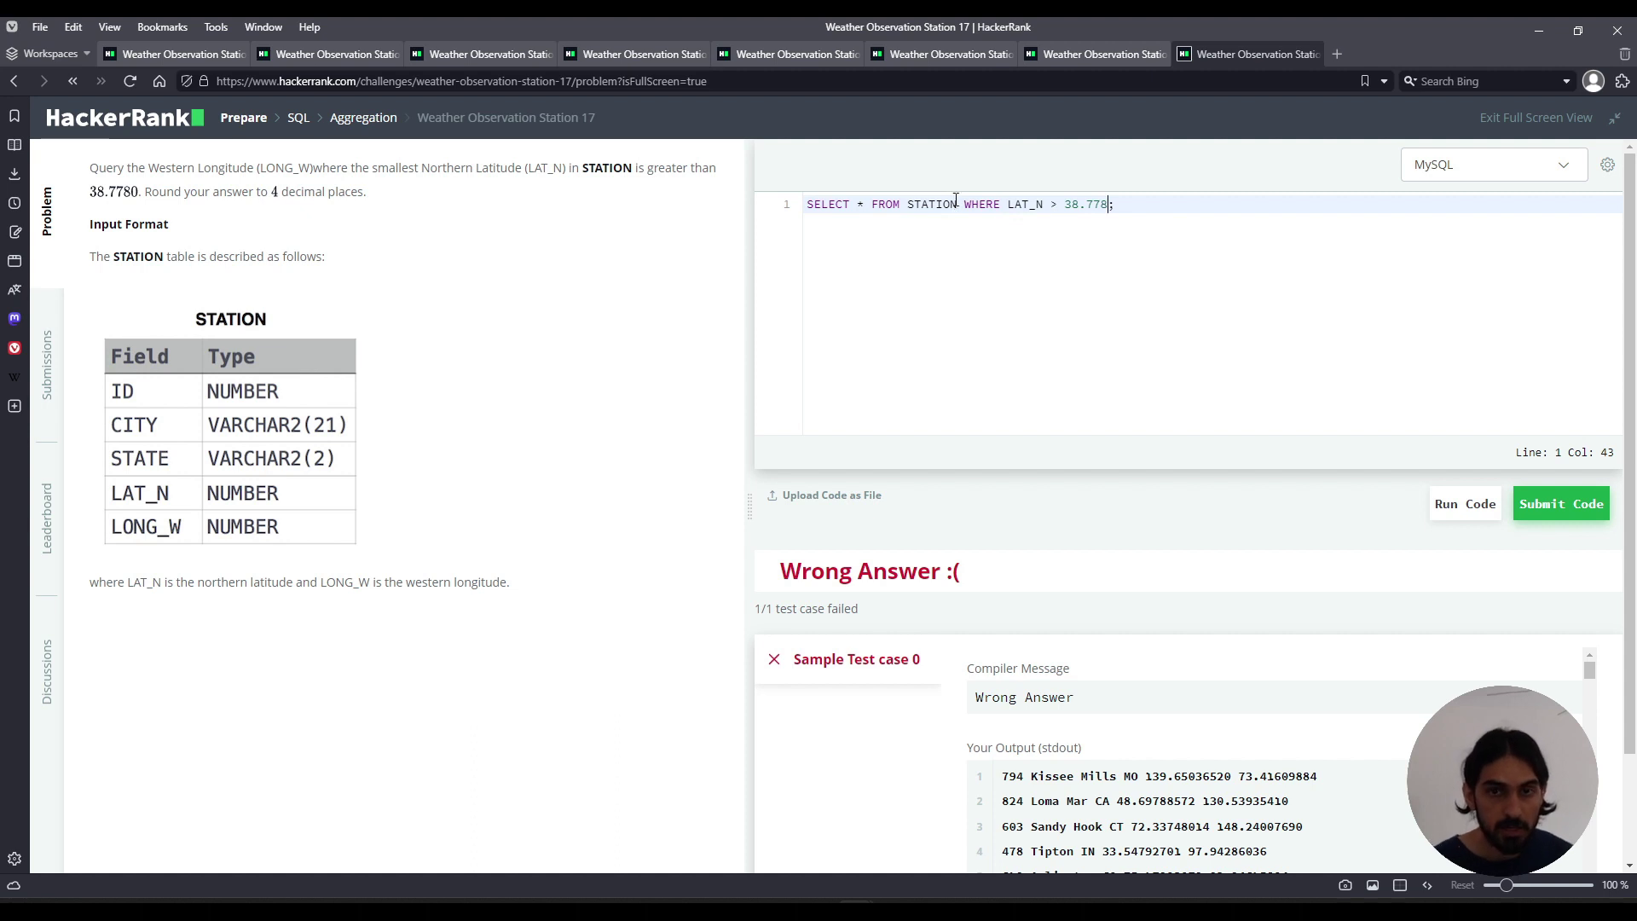
pyautogui.write(' O')
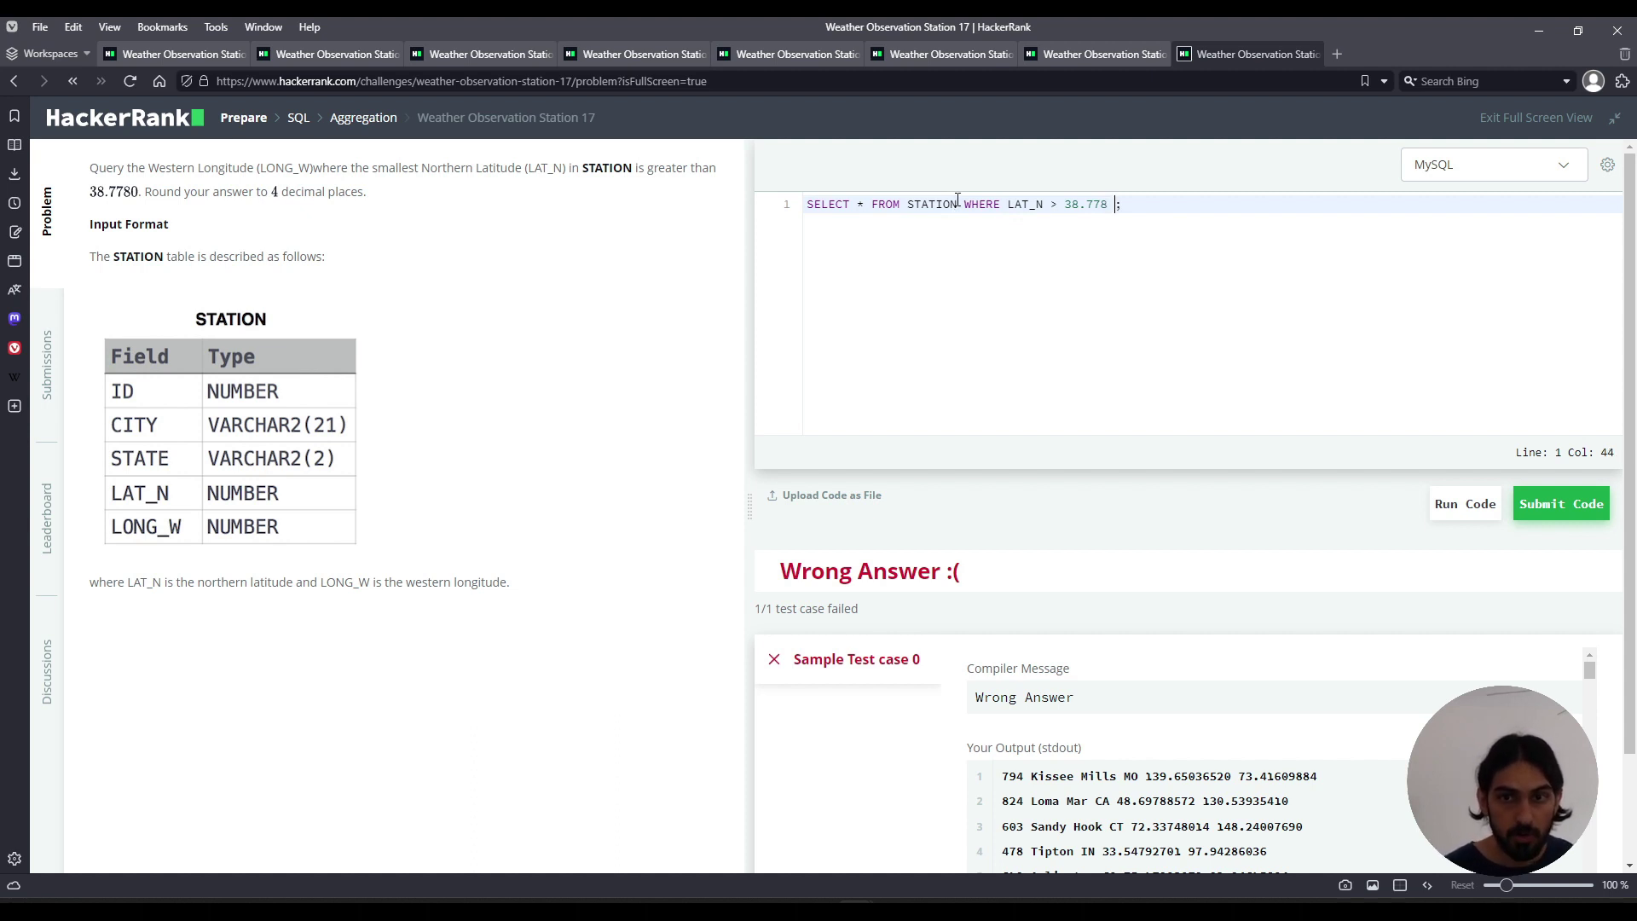
pyautogui.write('RDER BY ')
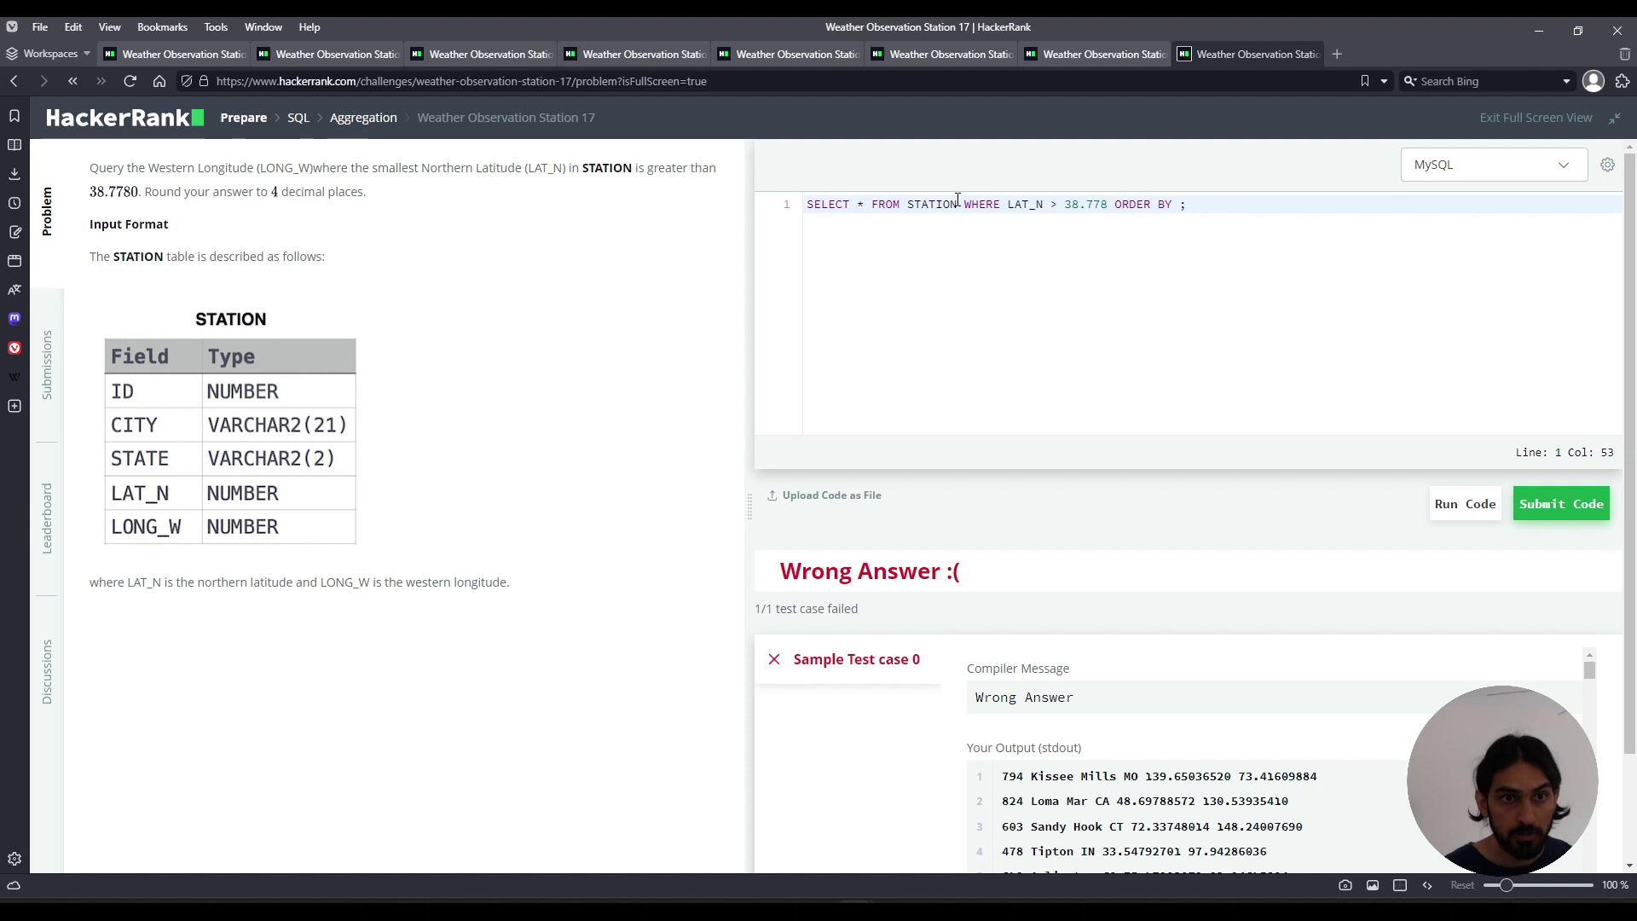
pyautogui.write('LAT_N')
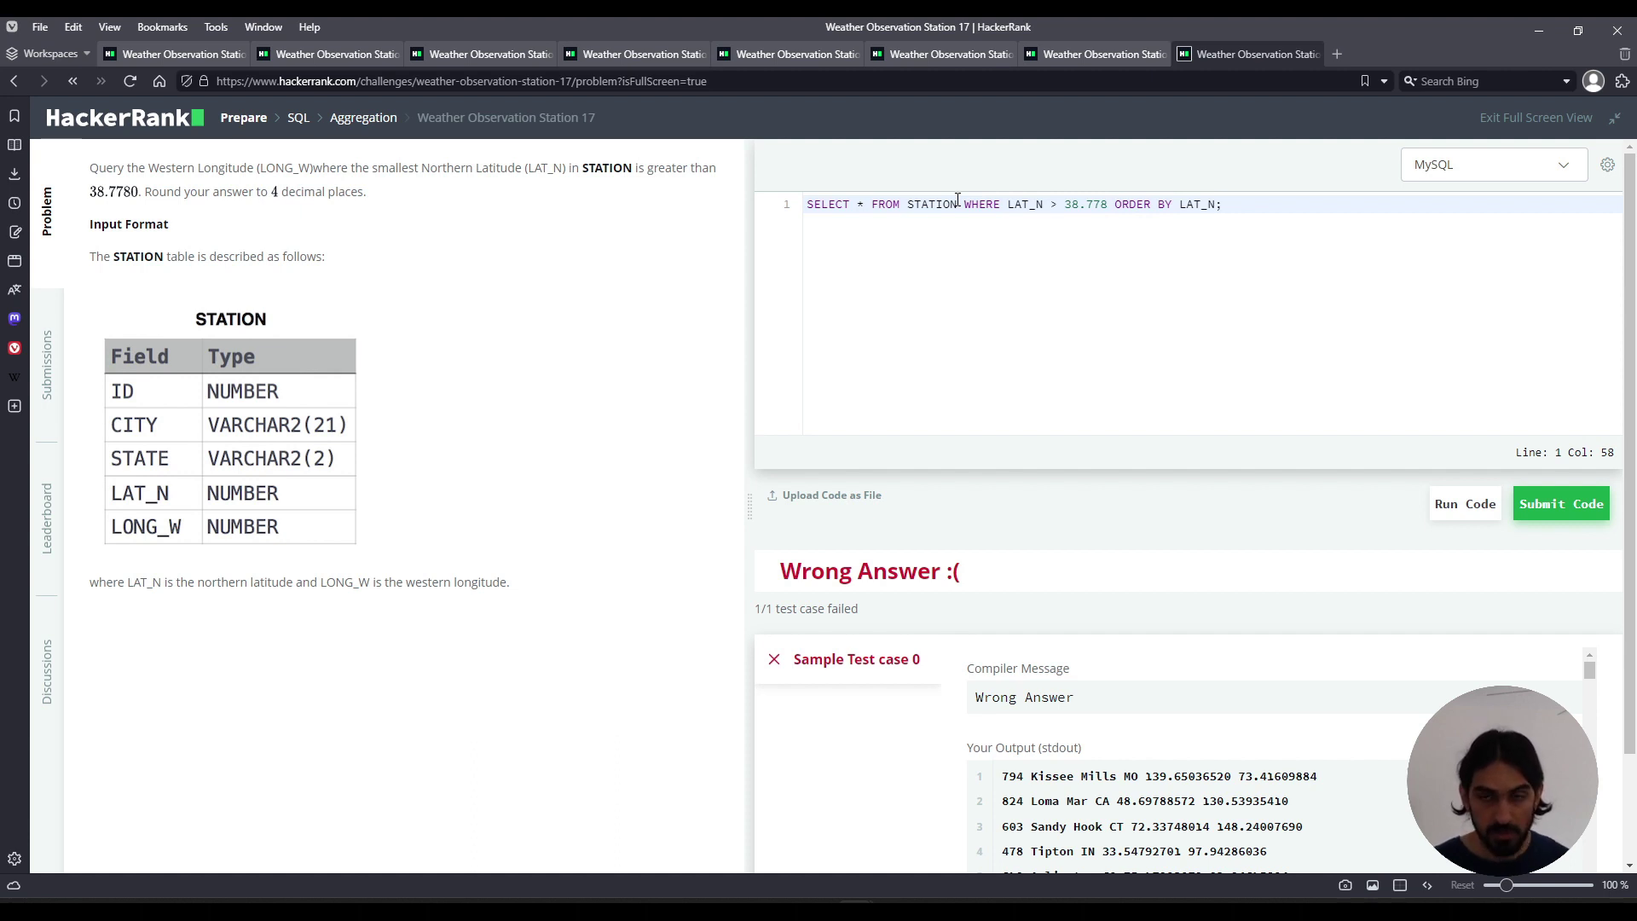
pyautogui.write('ASC')
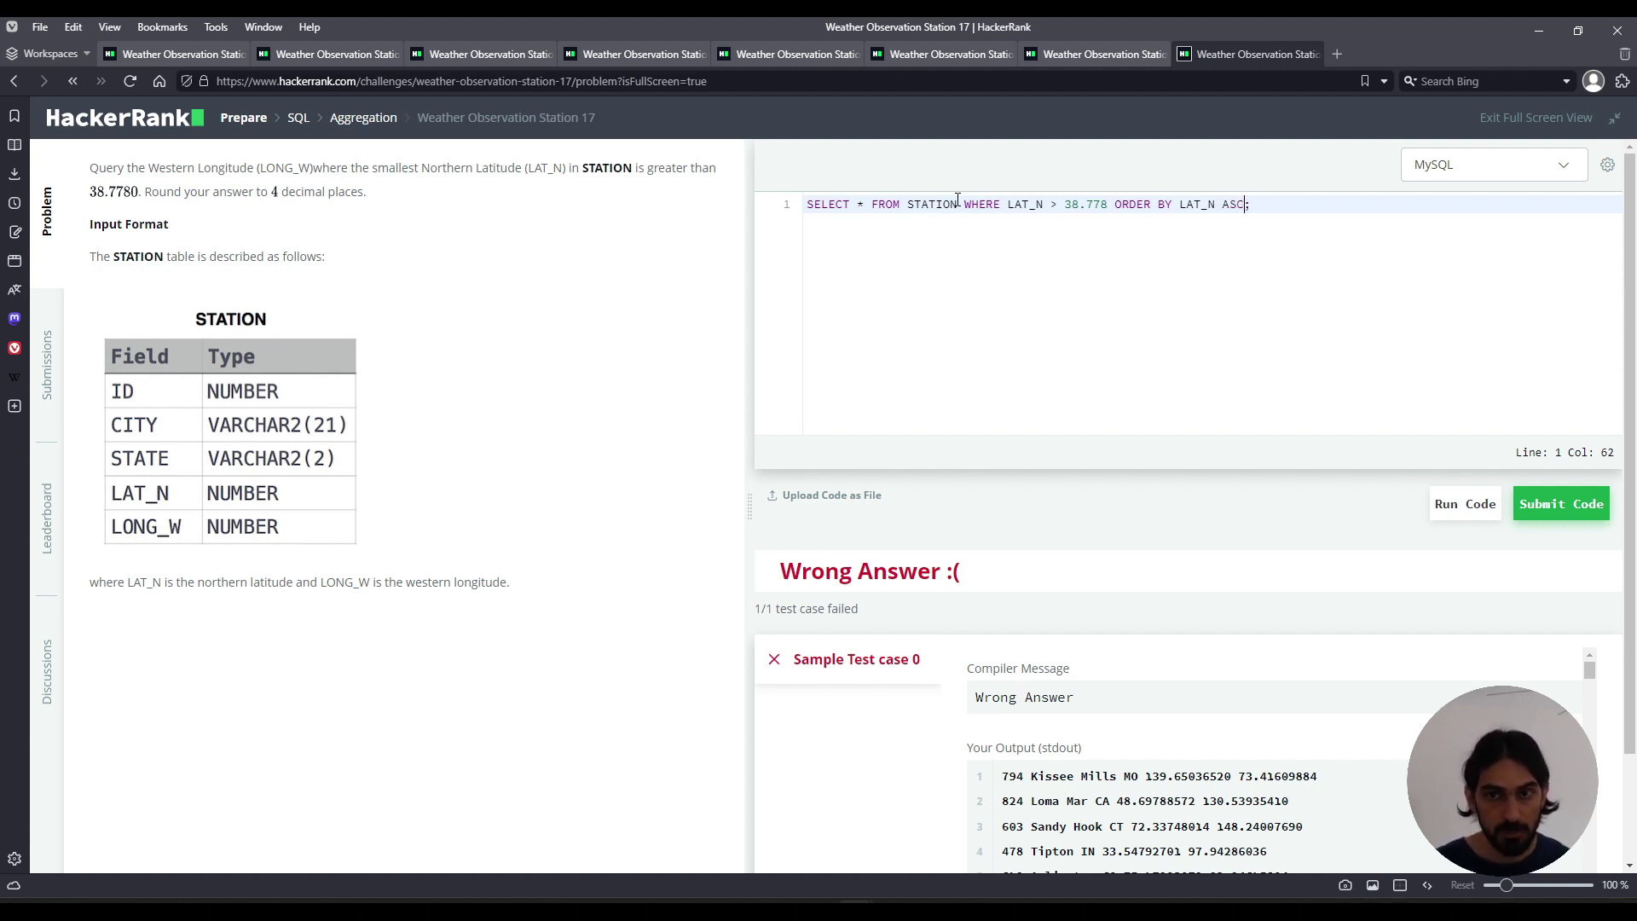
pyautogui.press('Delete')
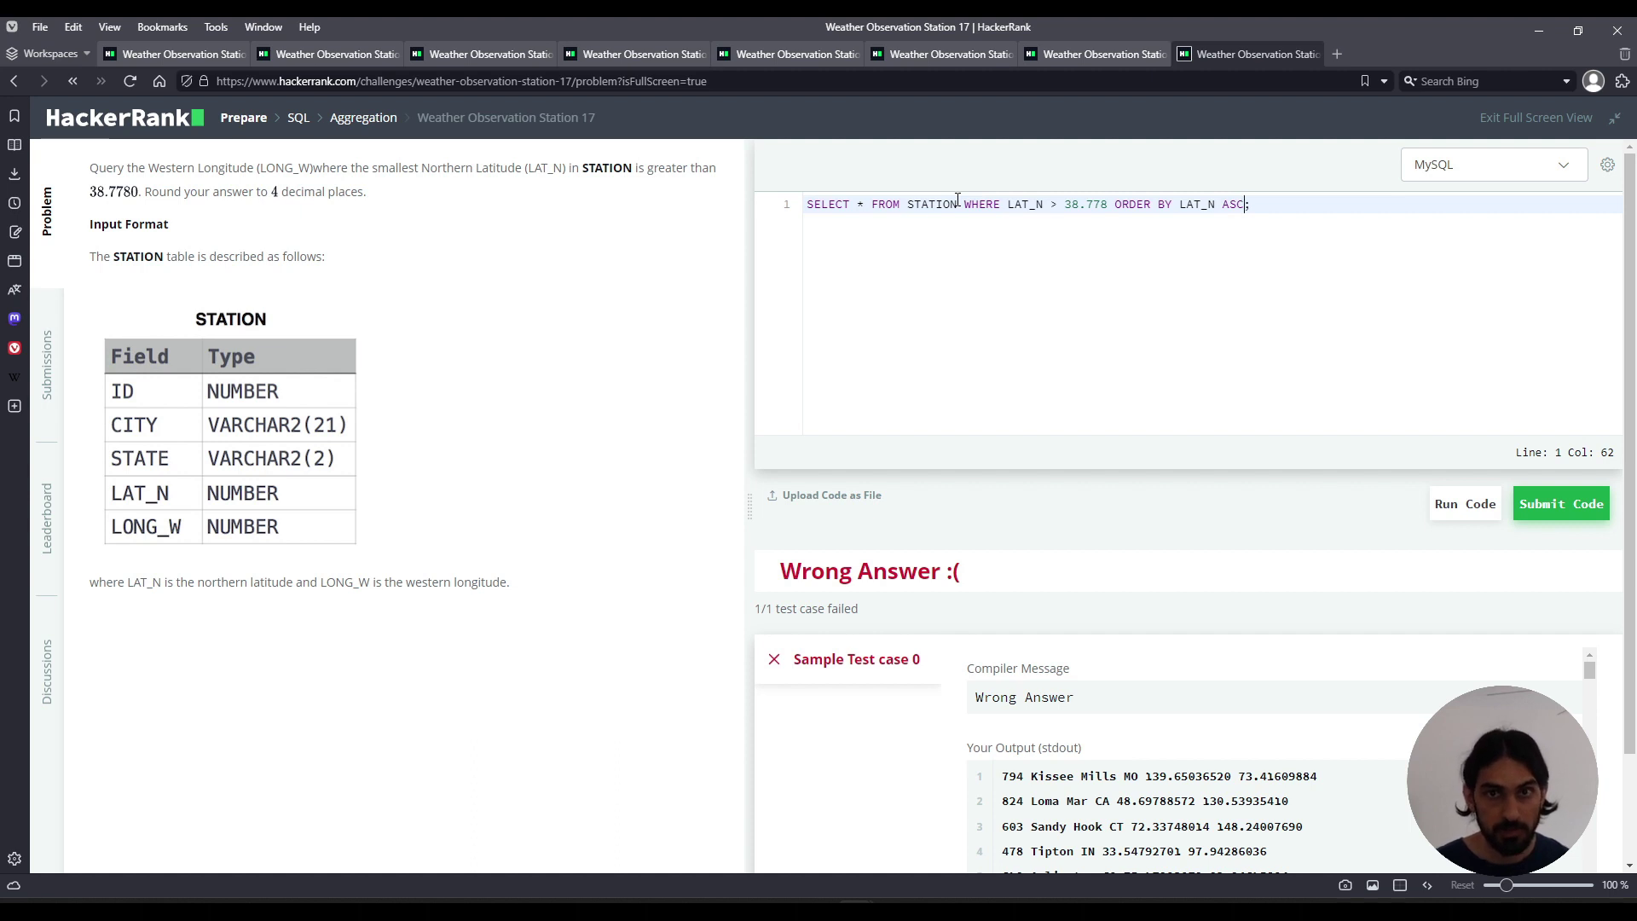
pyautogui.hotkey('shift', 'Left')
pyautogui.hotkey('shift', 'Left')
pyautogui.hotkey('shift', 'Left')
pyautogui.hotkey('shift', 'Left')
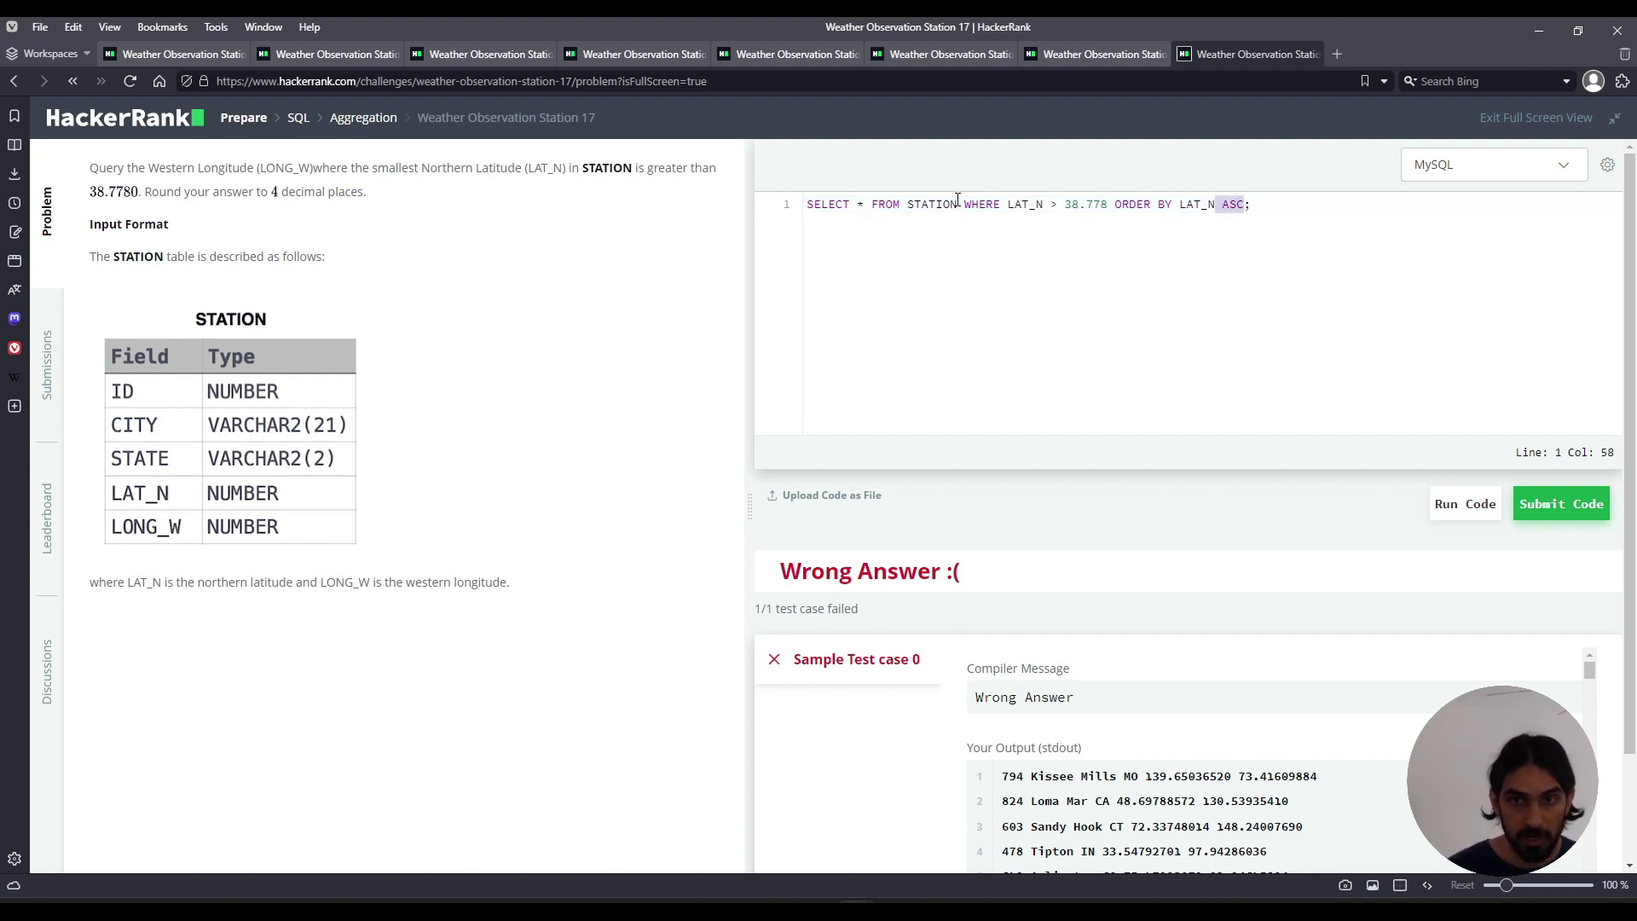
pyautogui.press('Right')
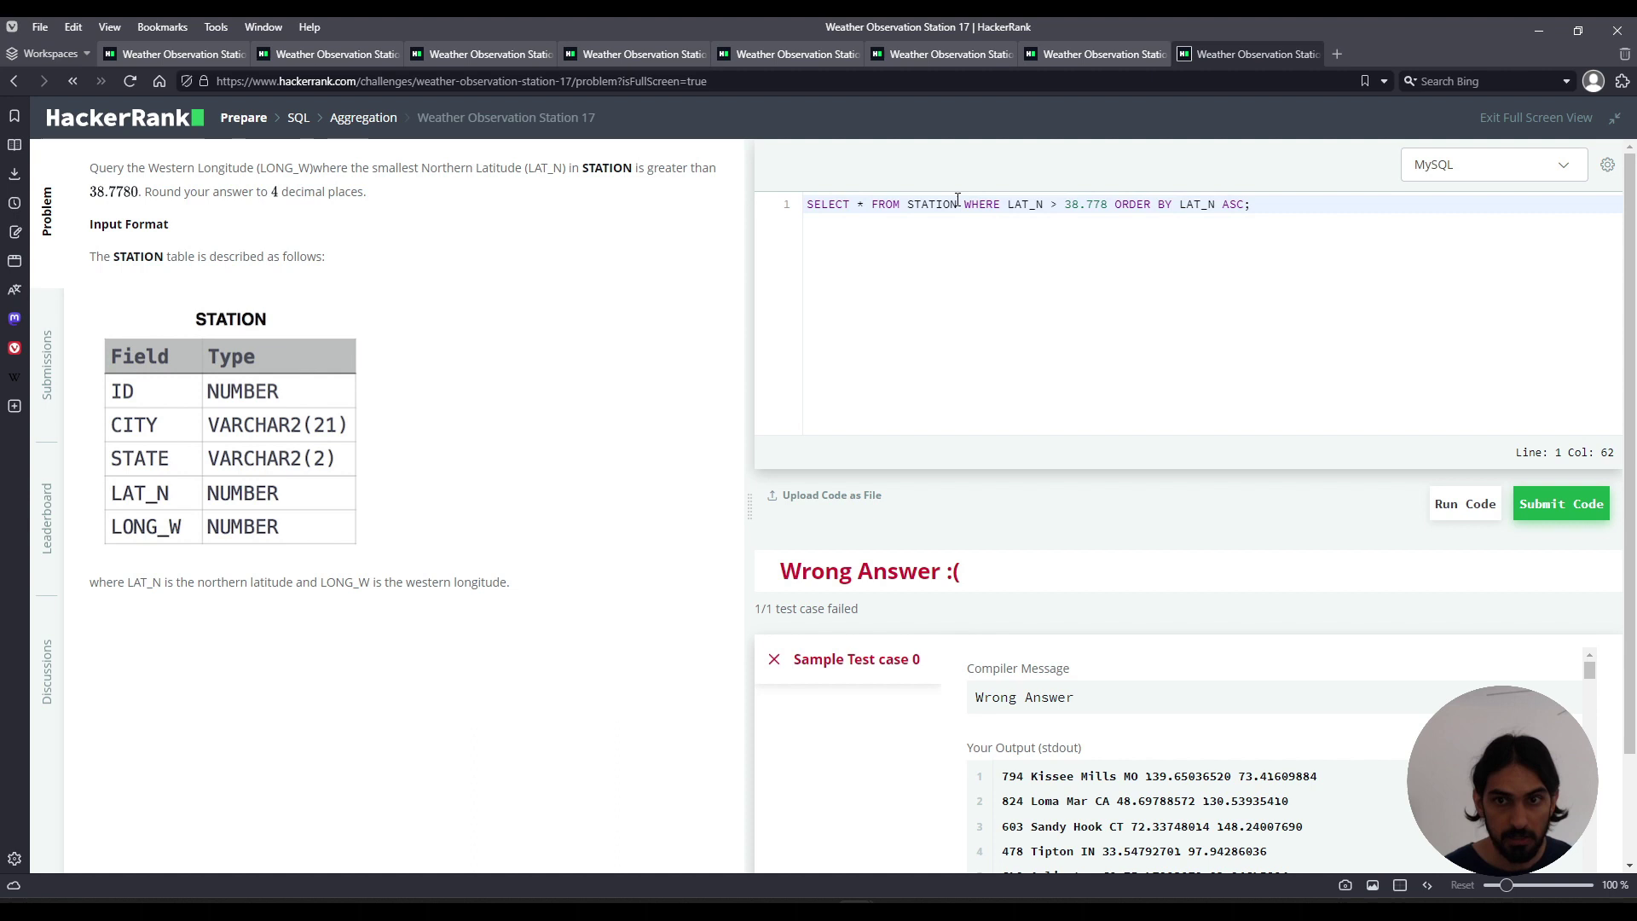
pyautogui.write('LIMIT')
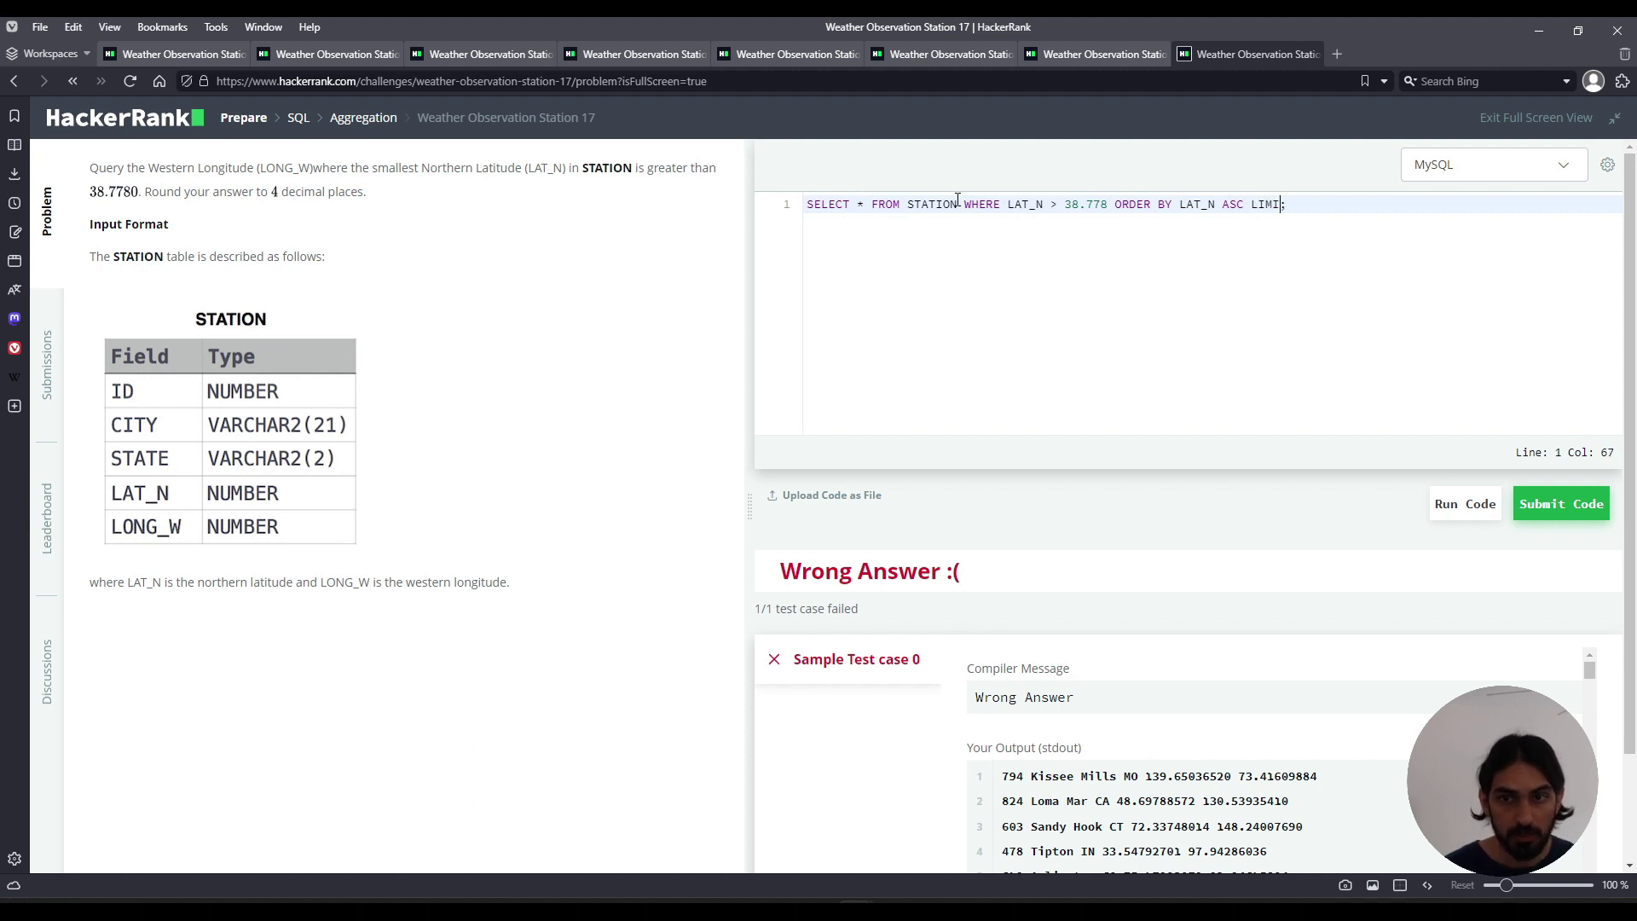
pyautogui.write(' 1')
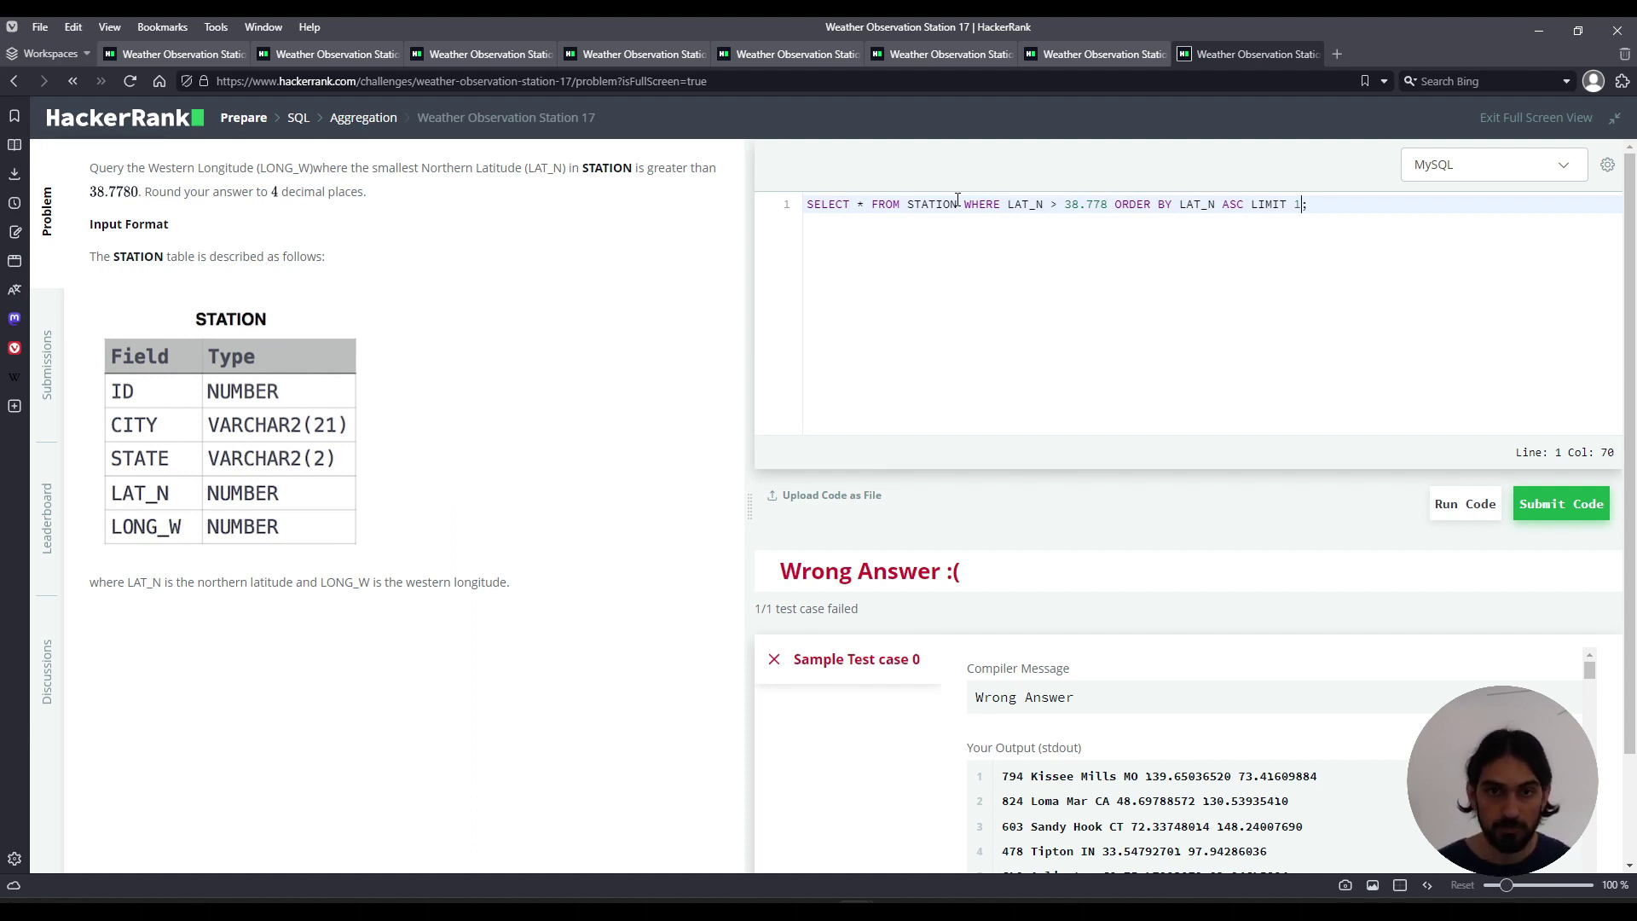
# Replace the * after SELECT with LONG_W and wrap it as ROUND(LONG_W, 4).
pyautogui.click(866, 205)
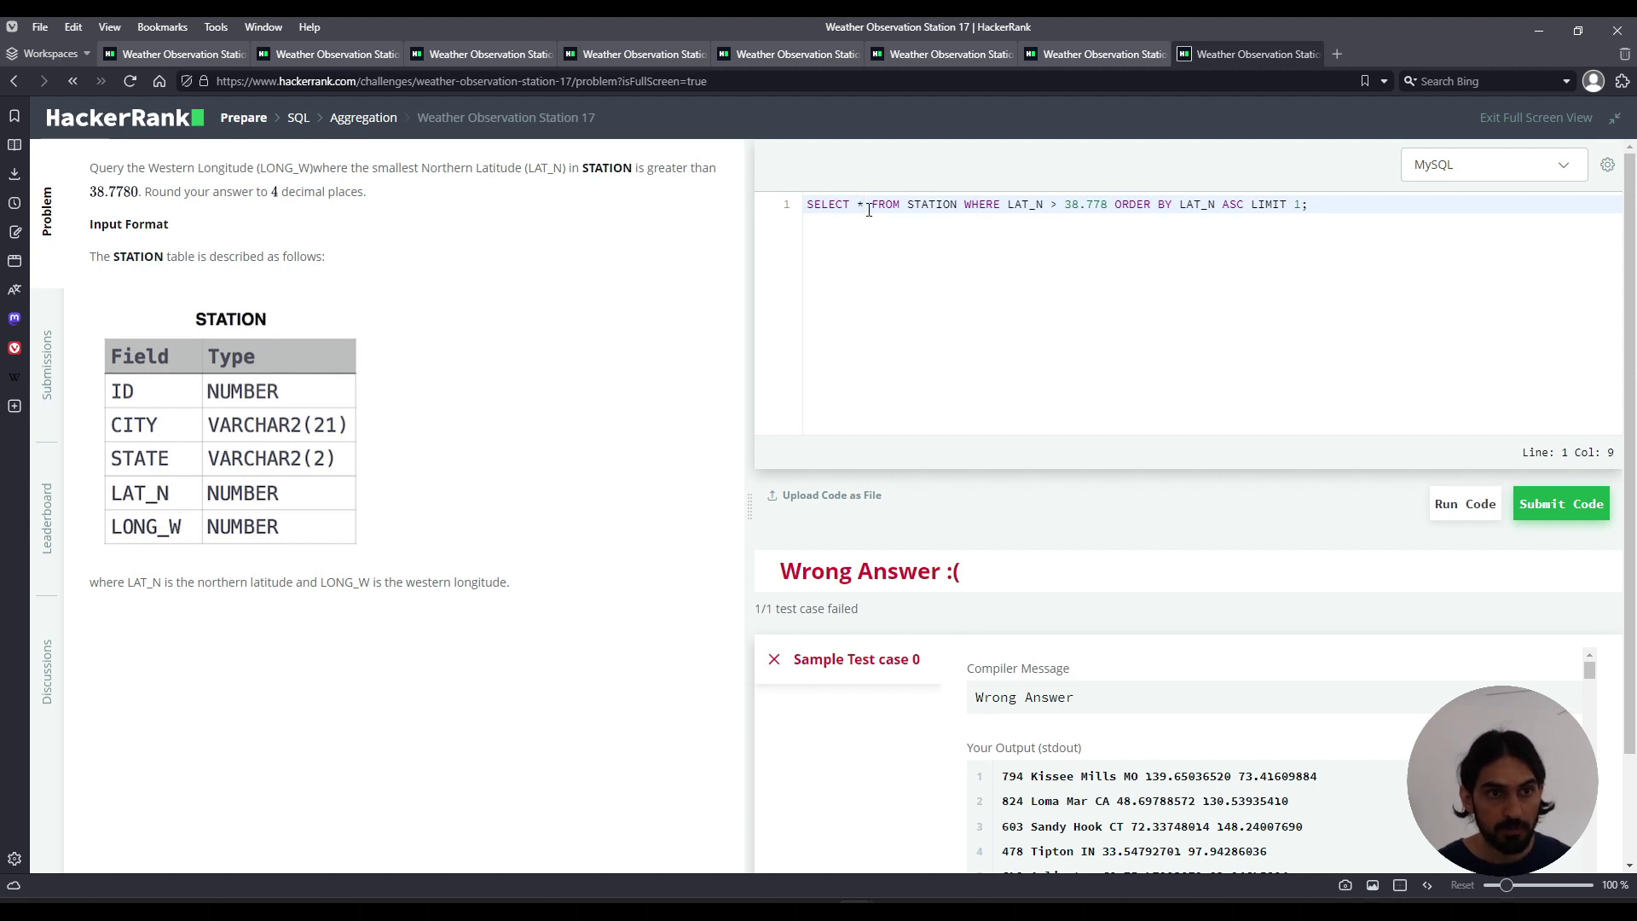
pyautogui.press('BackSpace')
pyautogui.write('LONG_W')
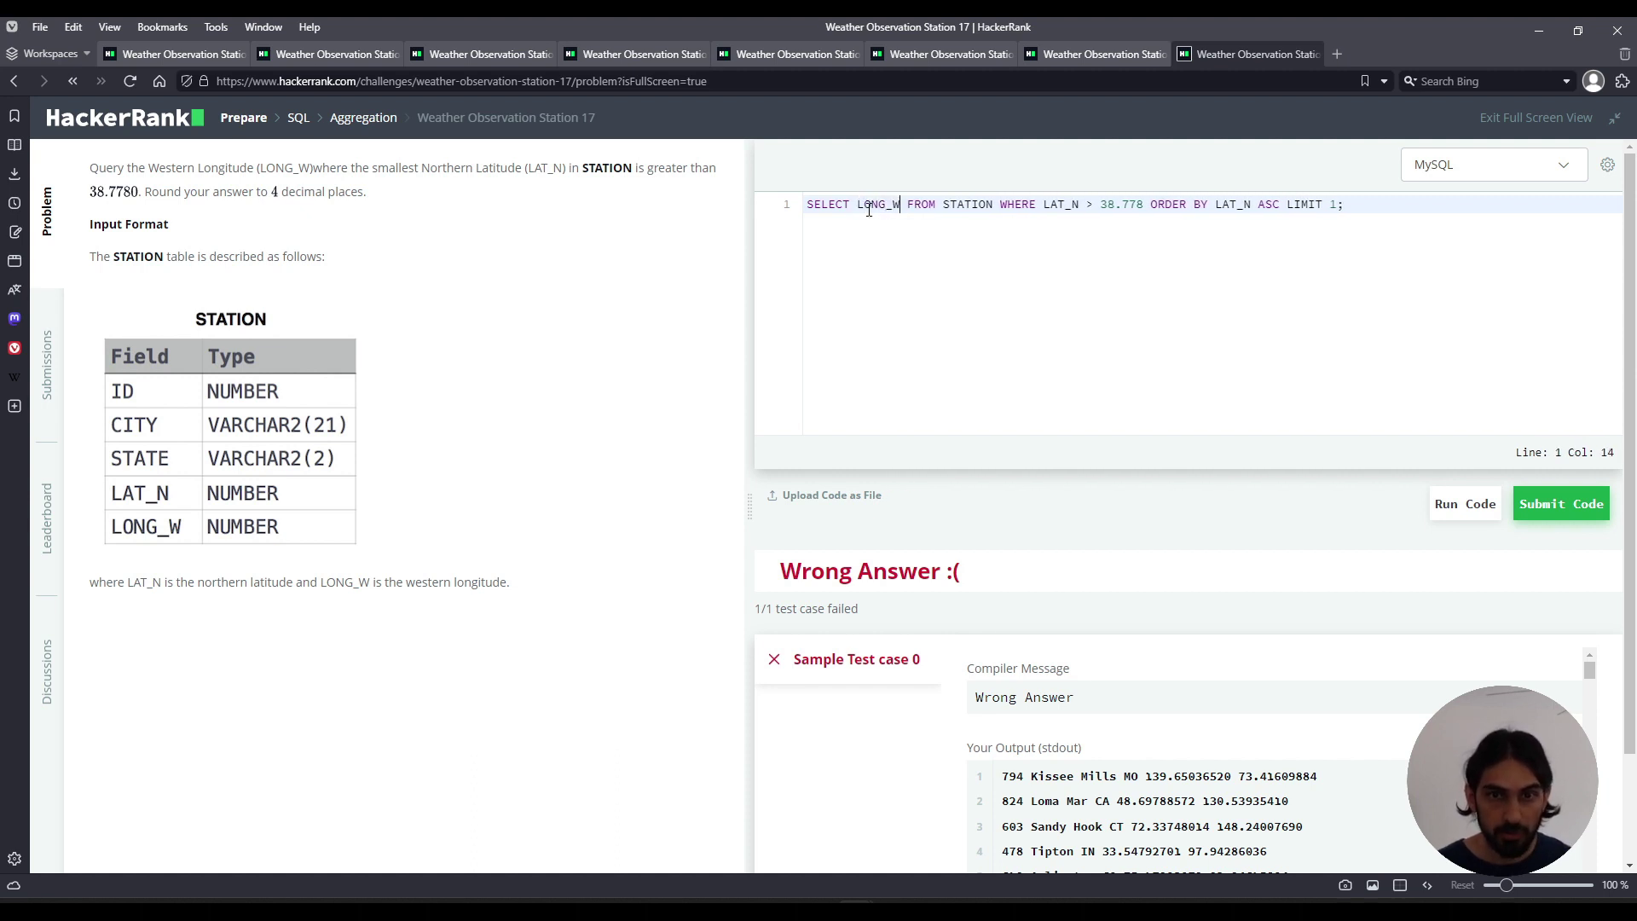
pyautogui.doubleClick(868, 205)
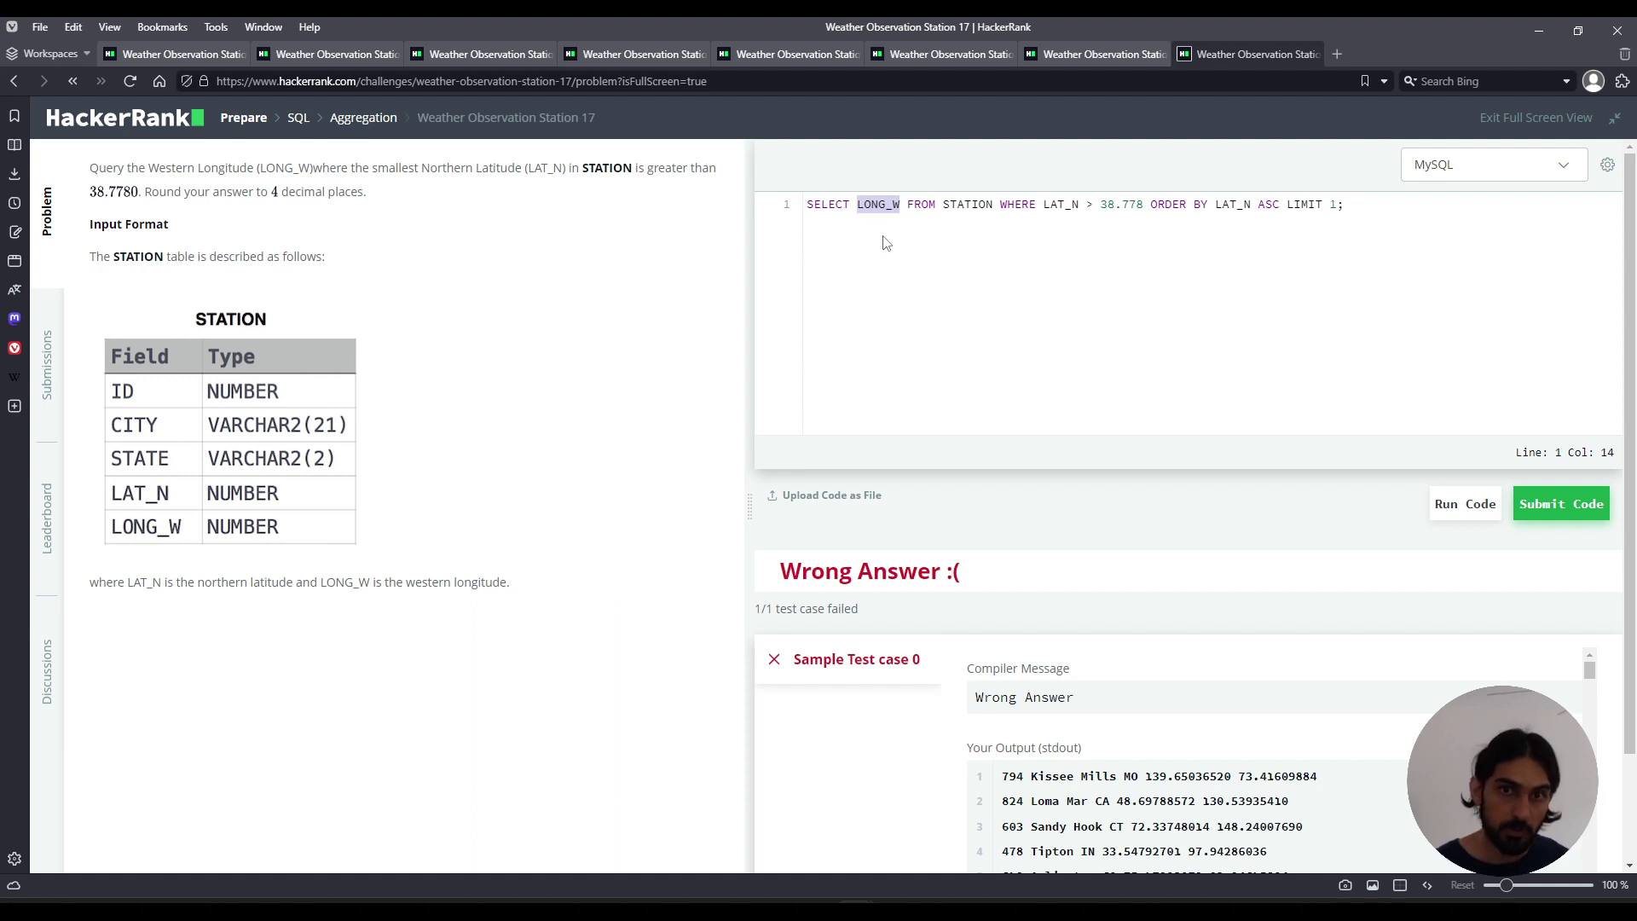
pyautogui.press('Left')
pyautogui.write('ROUND(')
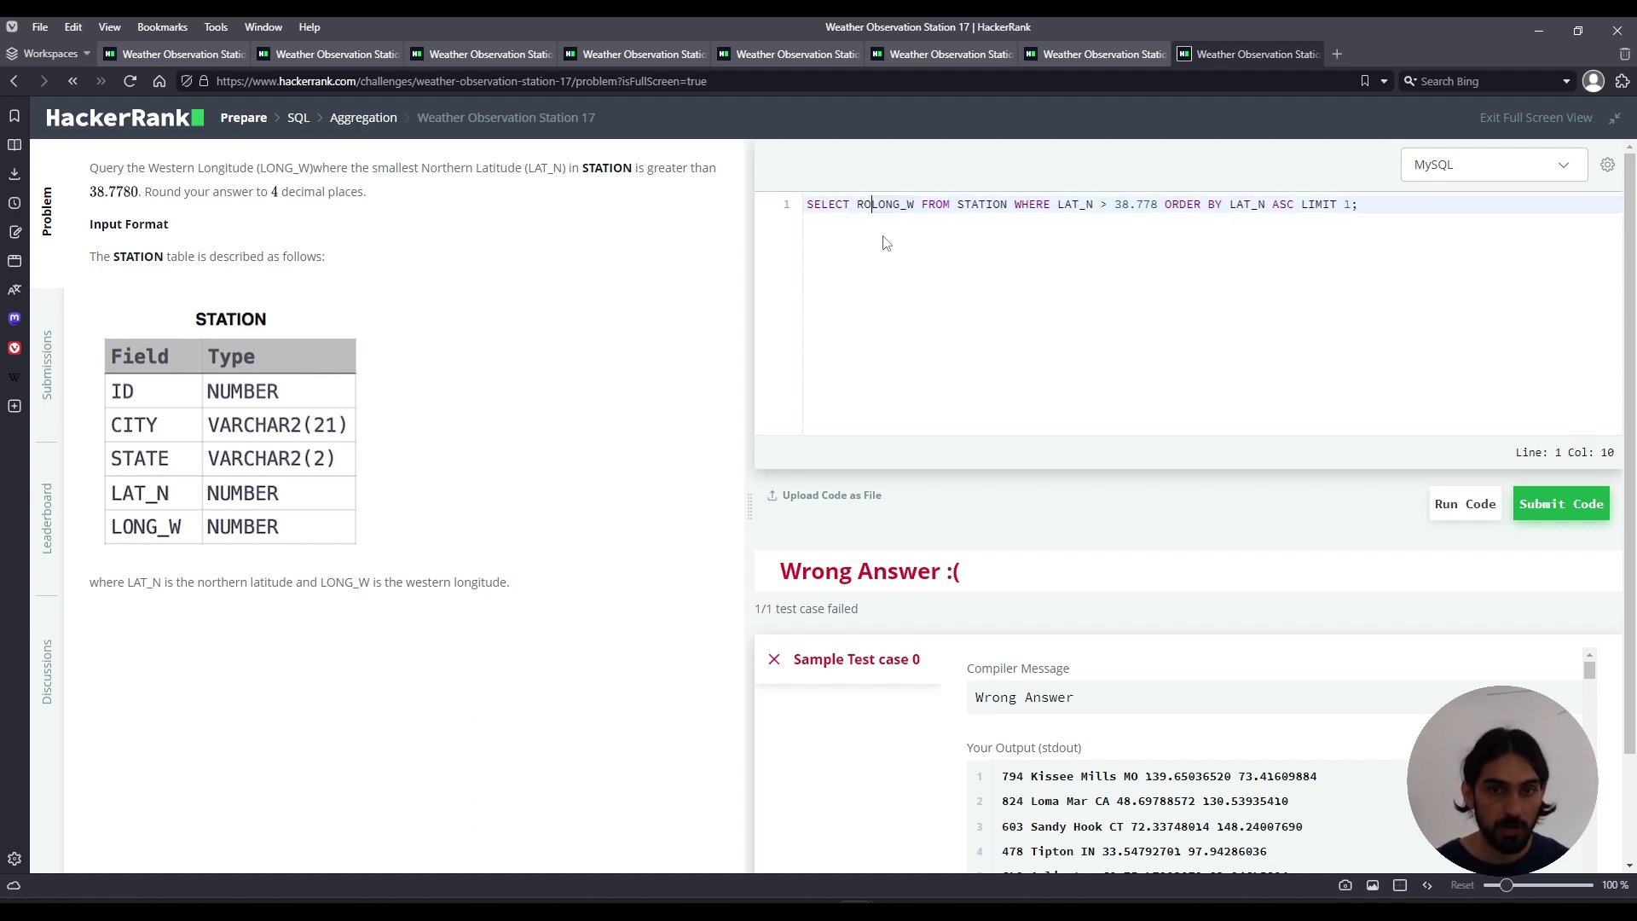
pyautogui.press('Right')
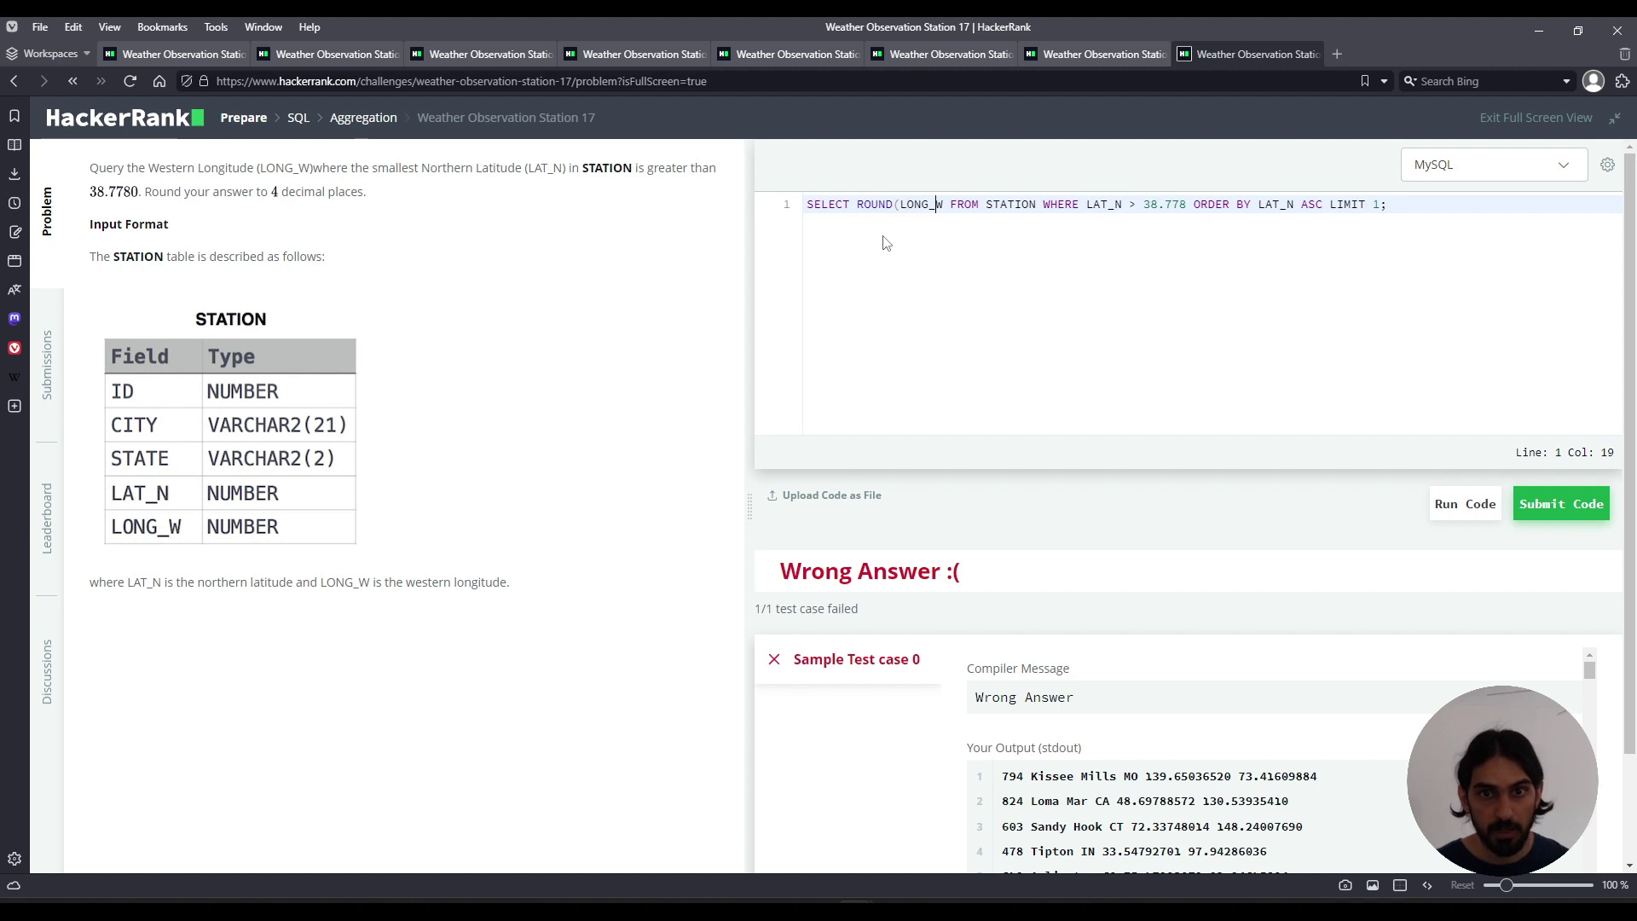
pyautogui.press('Right')
pyautogui.write(', 4)')
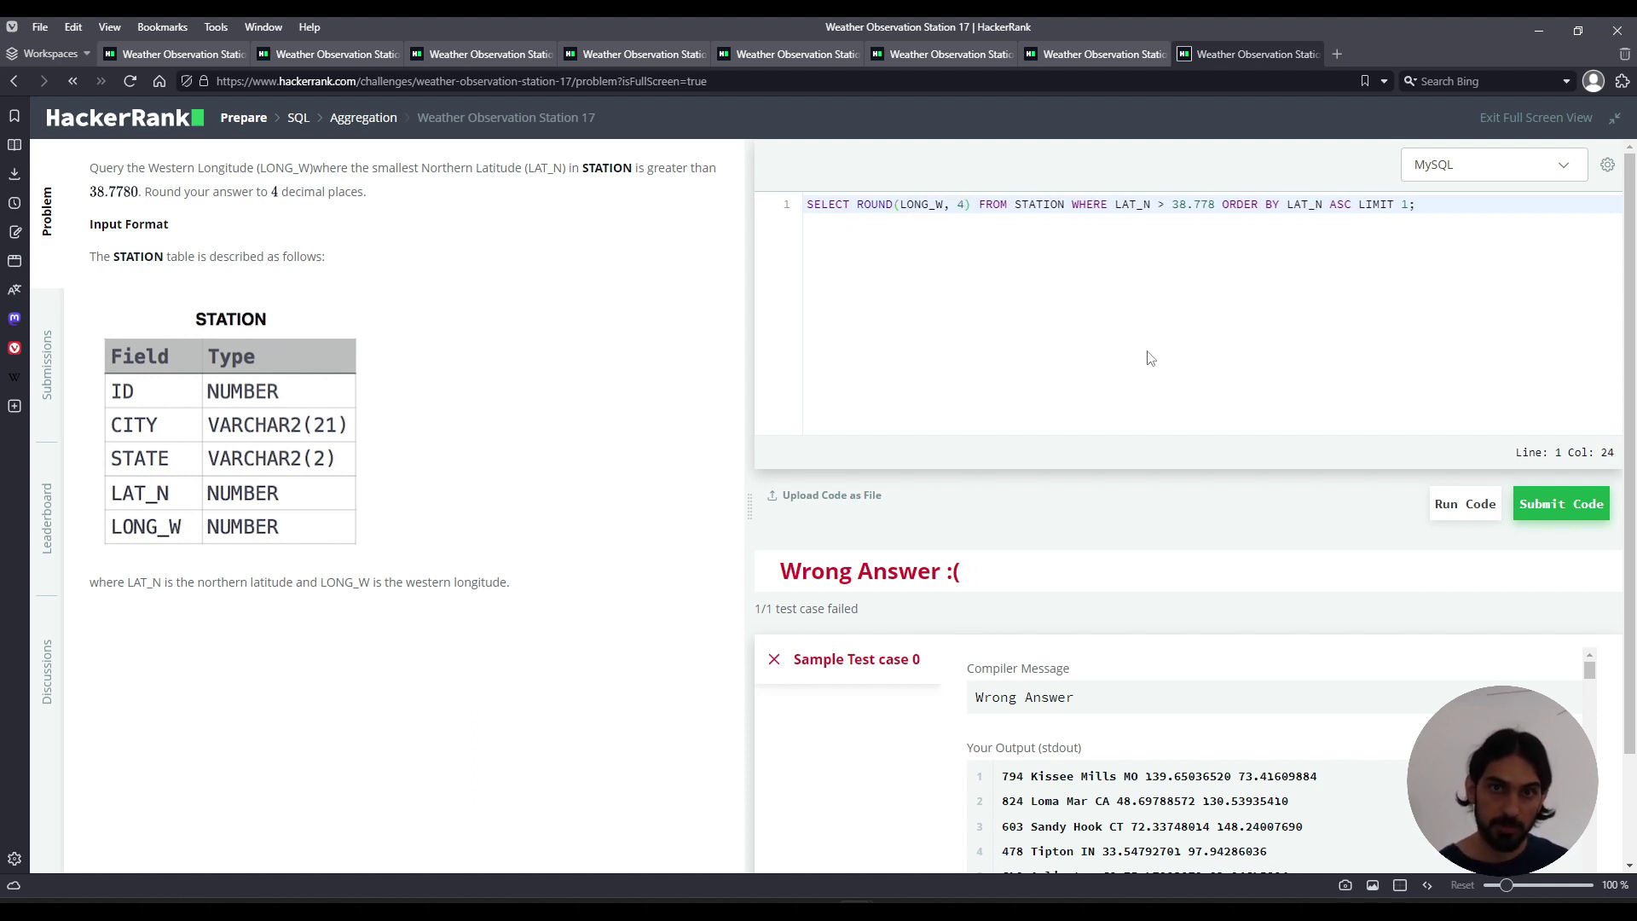
# Rerun the query to confirm the sample output 70.1378, then submit it.
pyautogui.click(1457, 513)
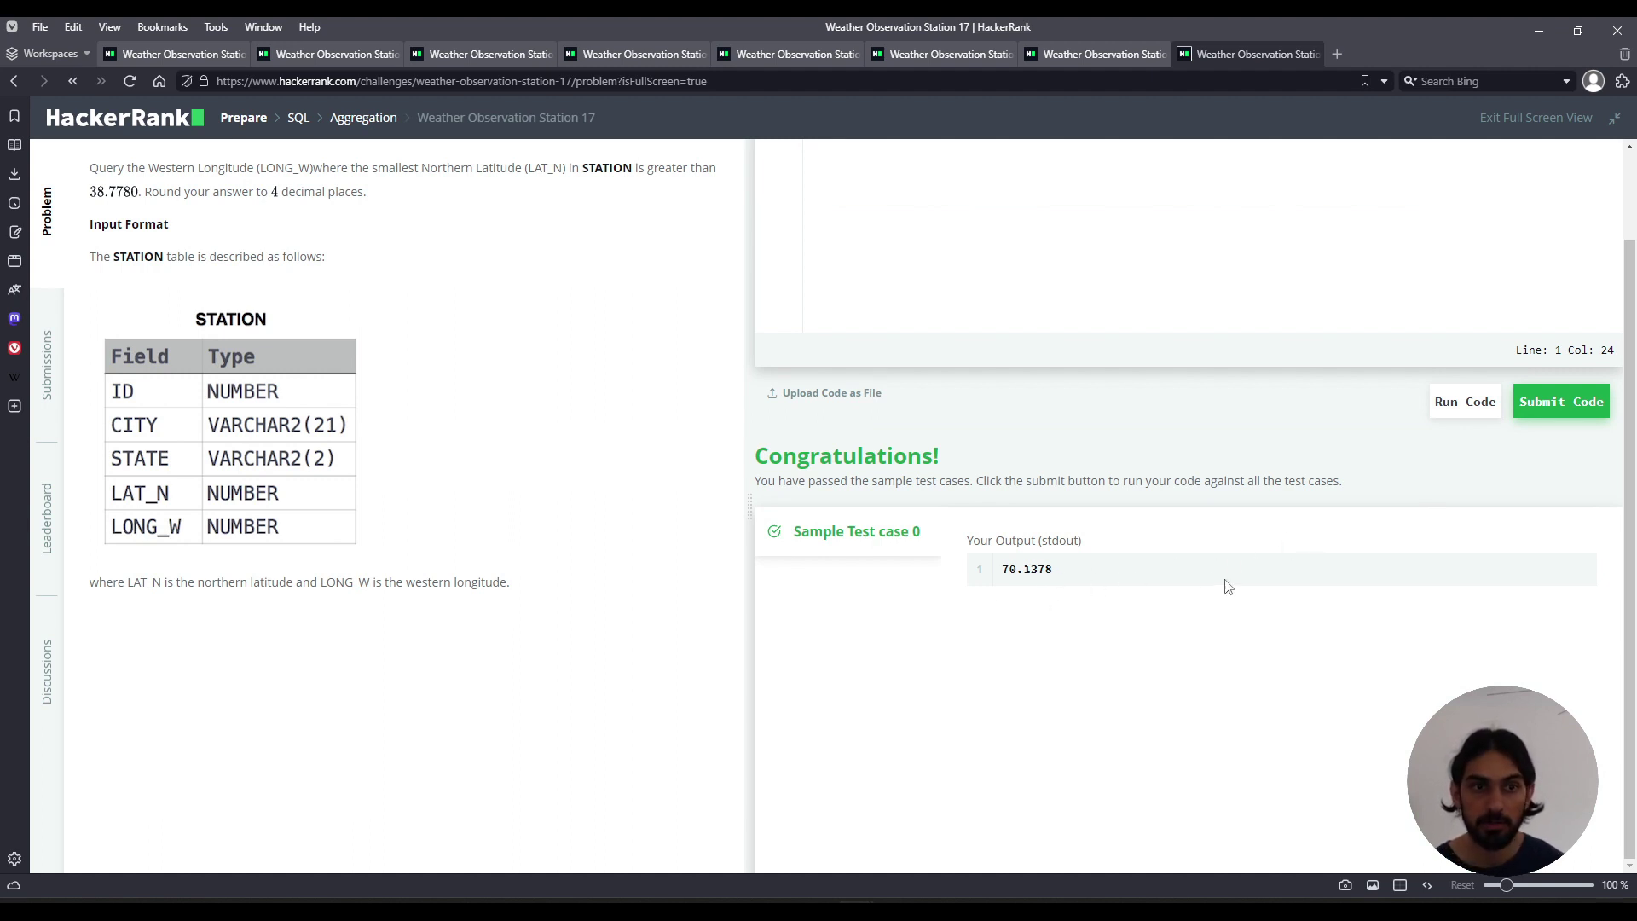
pyautogui.scroll(2, 1179, 591)
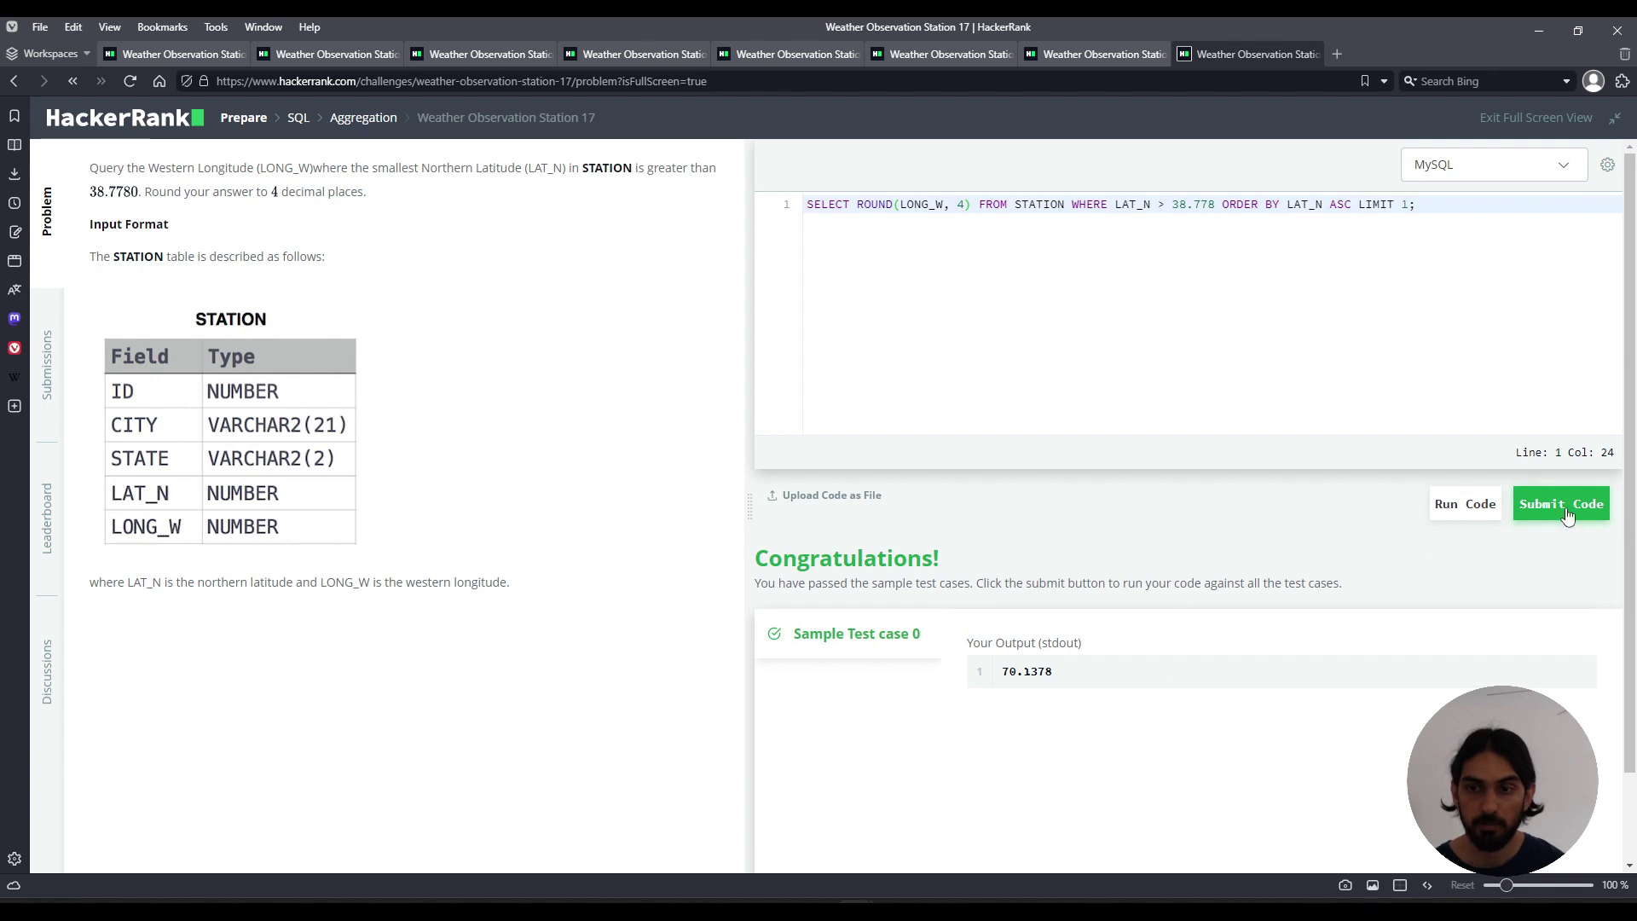
pyautogui.click(1568, 505)
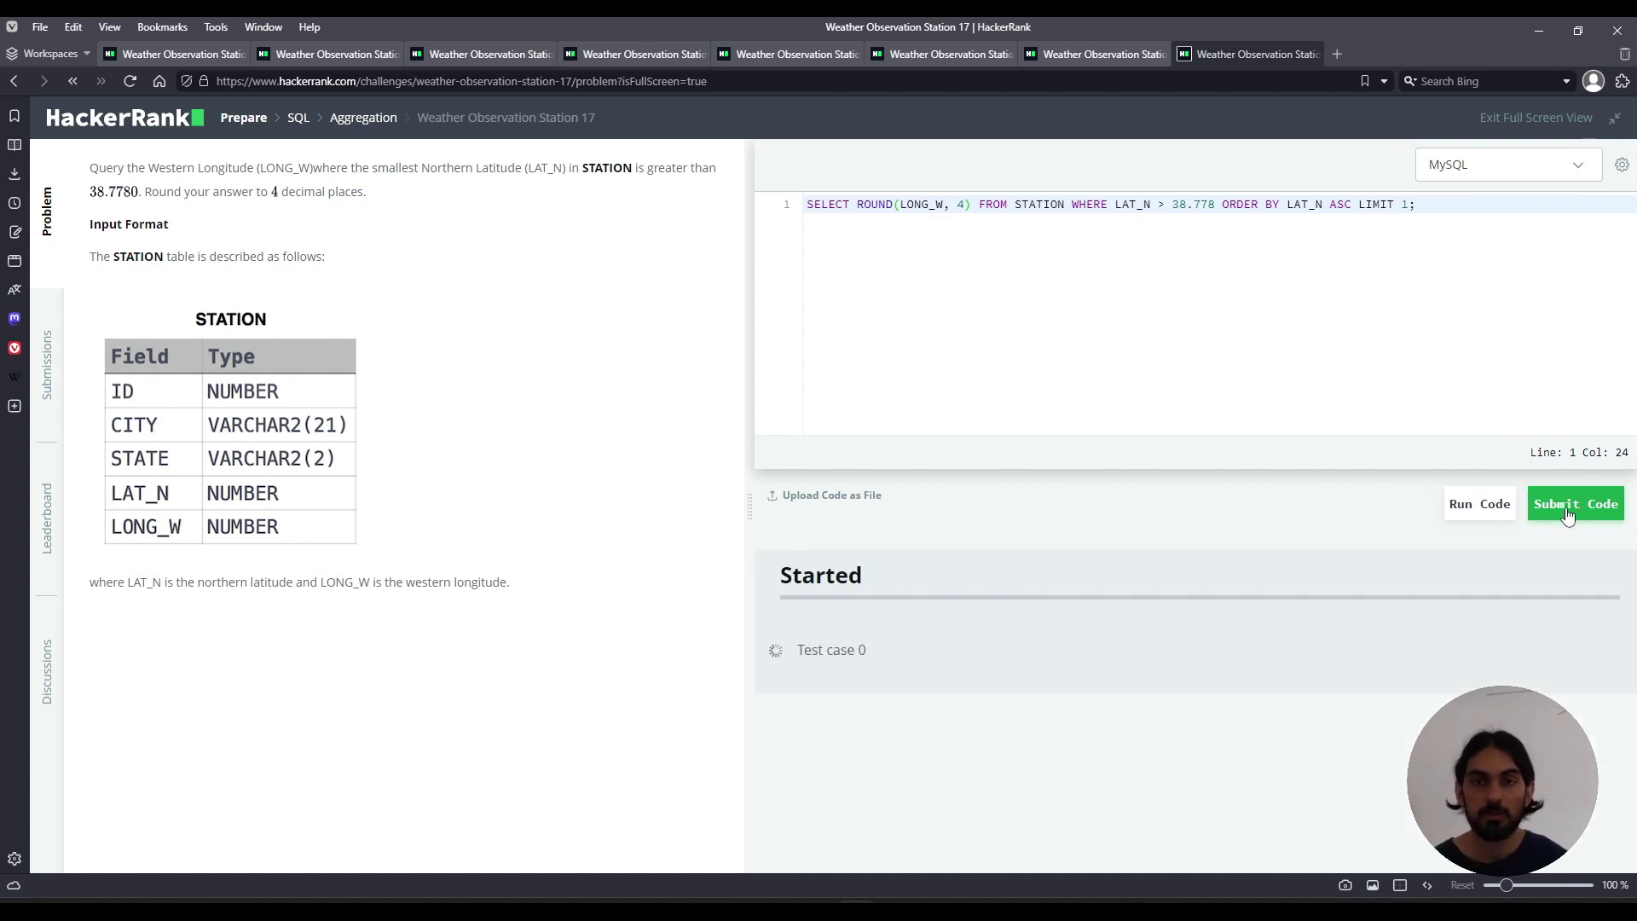